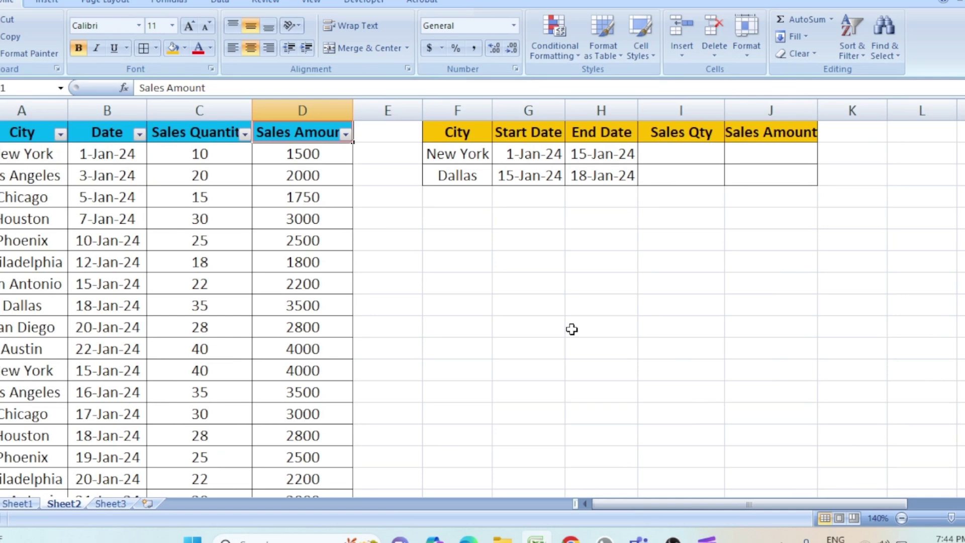
- Review the city, date and quantity ranges, then begin =SUMIFS( in New York's Sales Qty cell
left_click_drag(525, 152, 578, 151)
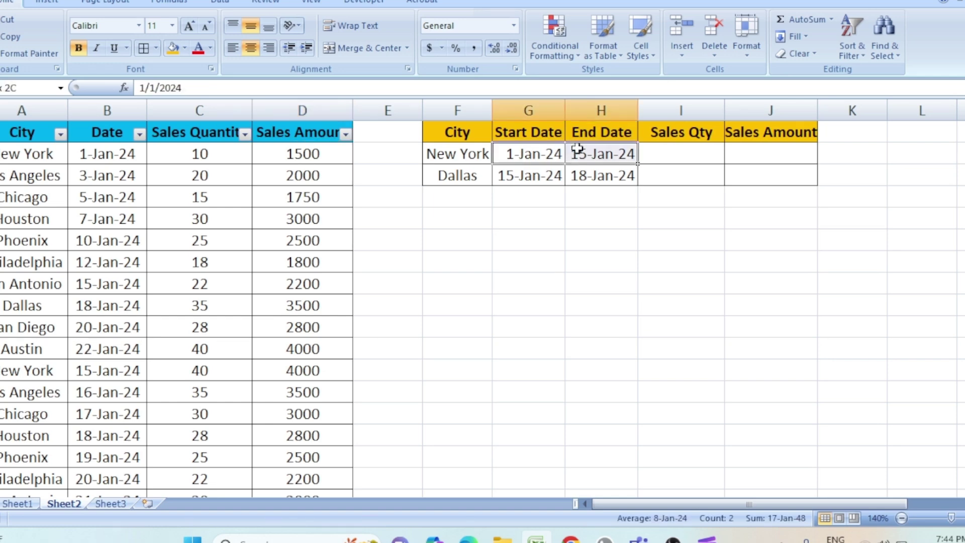
left_click_drag(28, 104, 272, 111)
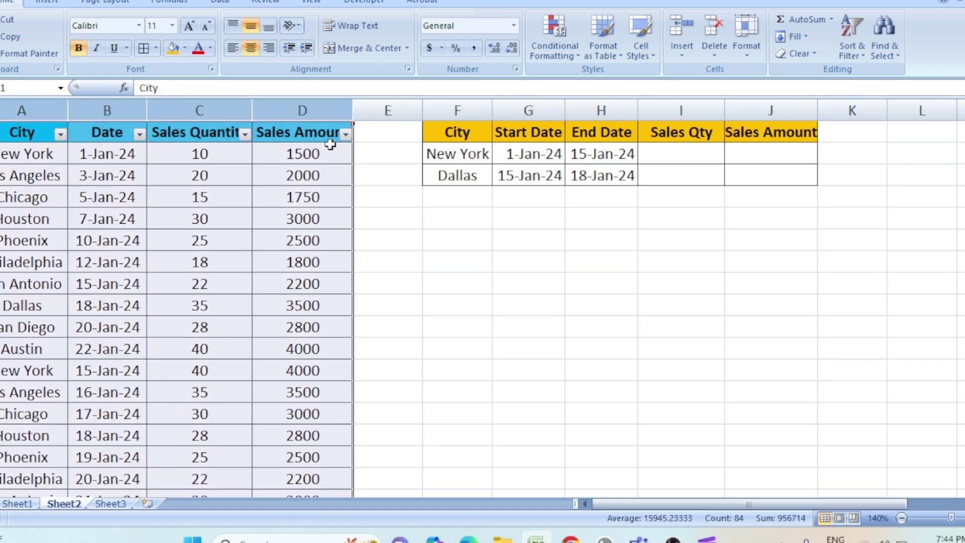
left_click_drag(476, 157, 480, 176)
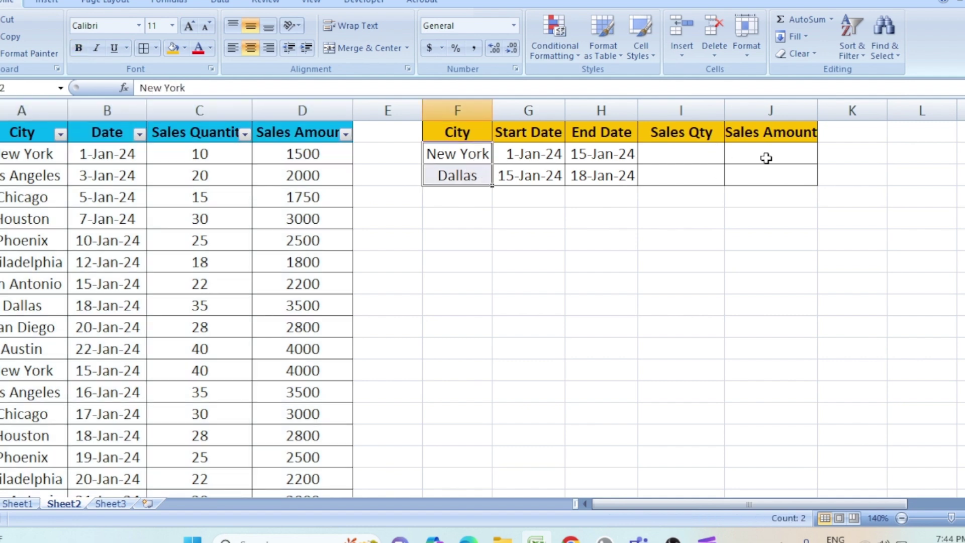
left_click_drag(534, 159, 564, 155)
left_click(671, 156)
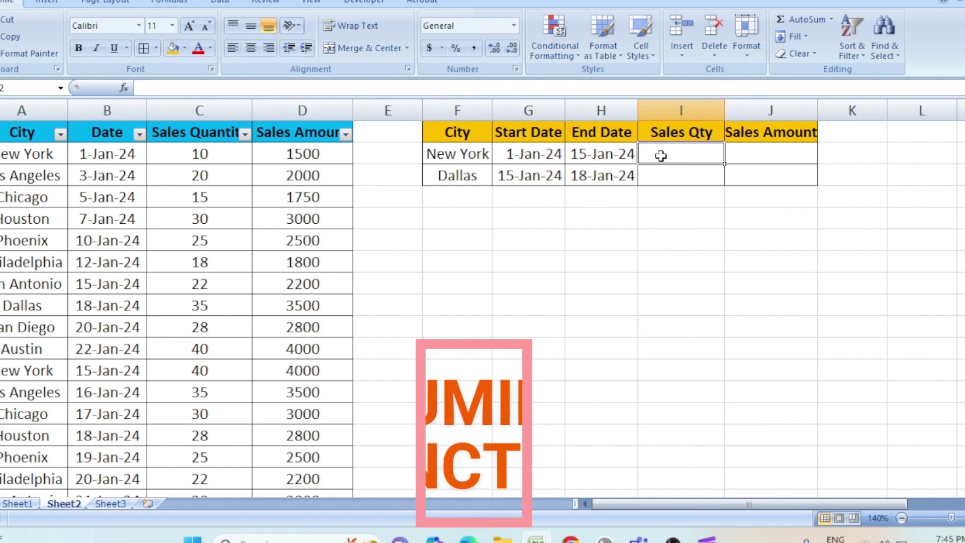
type("=SUMIFS(")
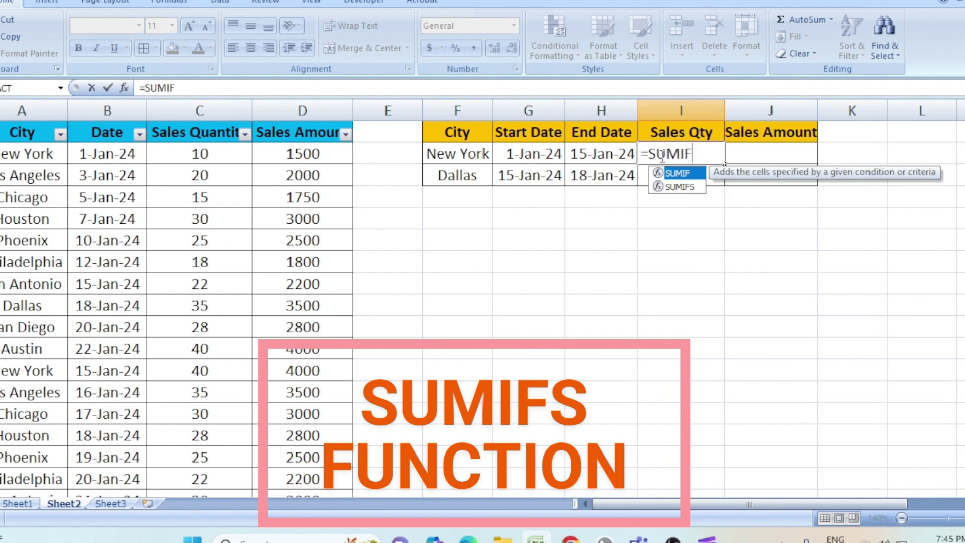
- Bring up the SUMIFS arguments and set the sum range to absolute column $C:$C
left_click(125, 88)
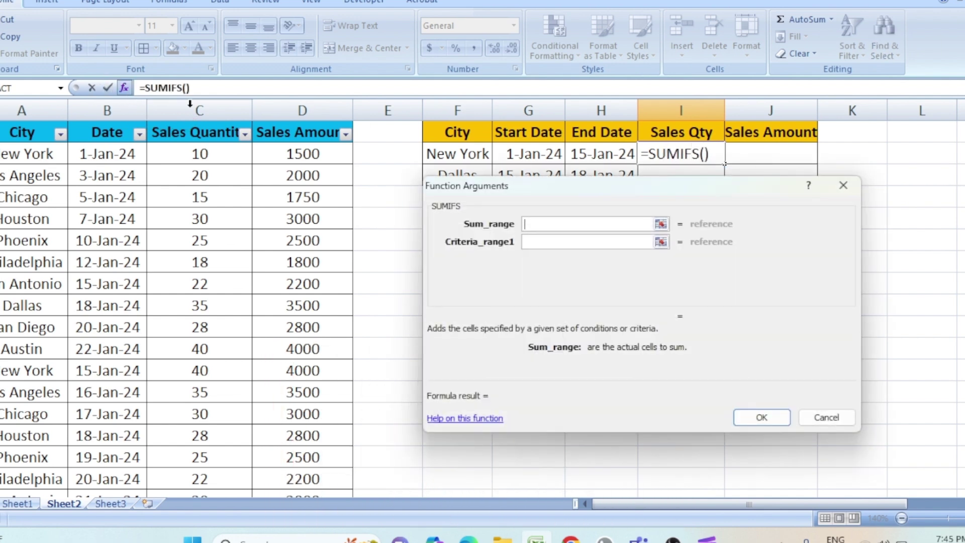
left_click_drag(426, 201, 374, 216)
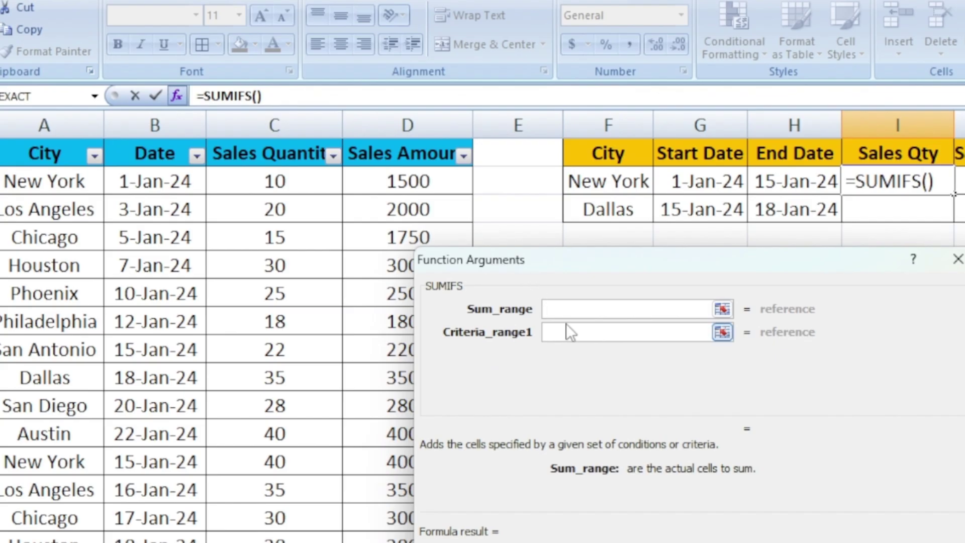
left_click_drag(582, 261, 620, 263)
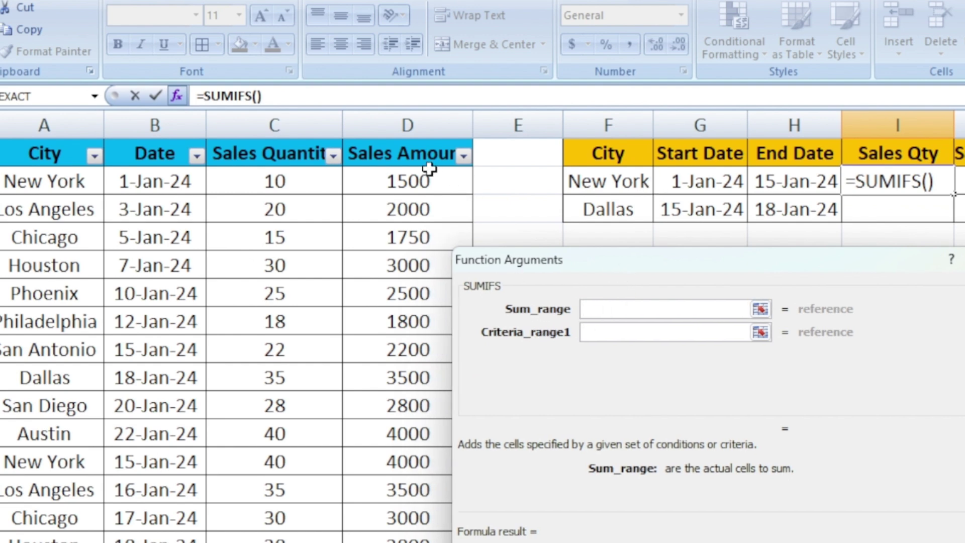
left_click(303, 116)
key("F4")
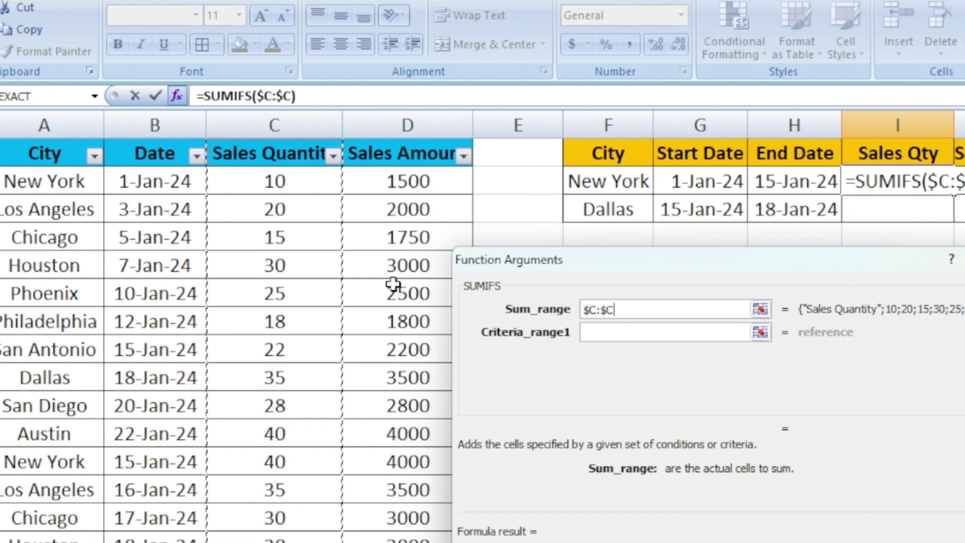
key("Tab")
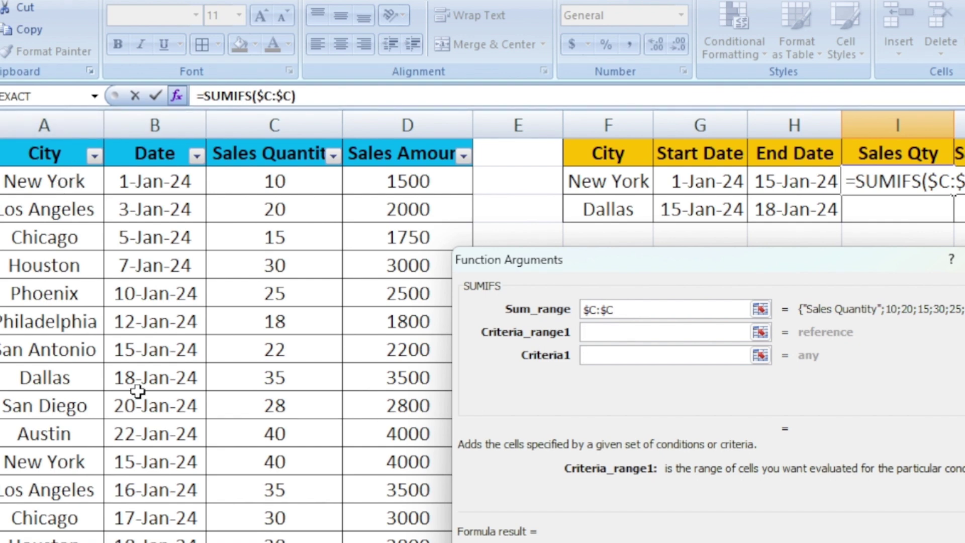
- Add criteria range $A:$A matching the city in F2, previewing 50
left_click(61, 108)
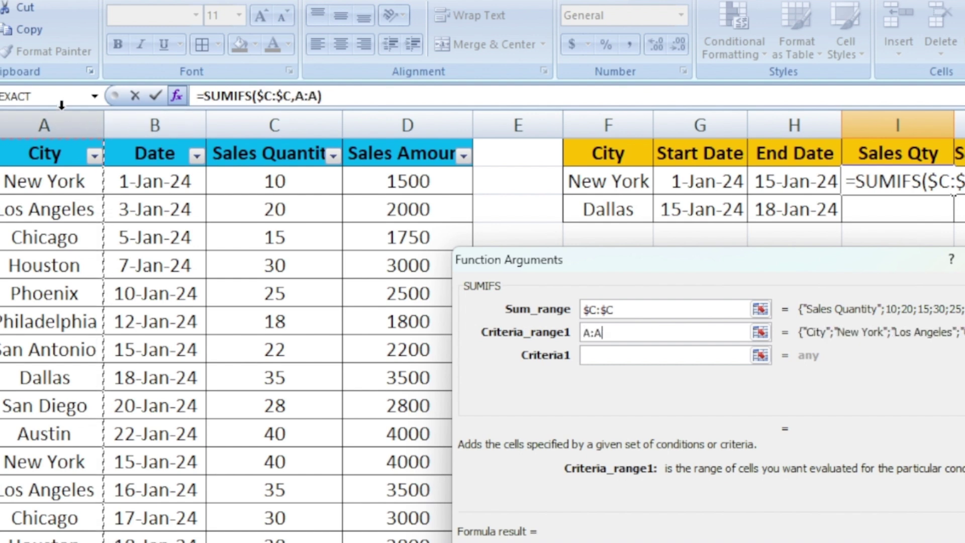
key("F4")
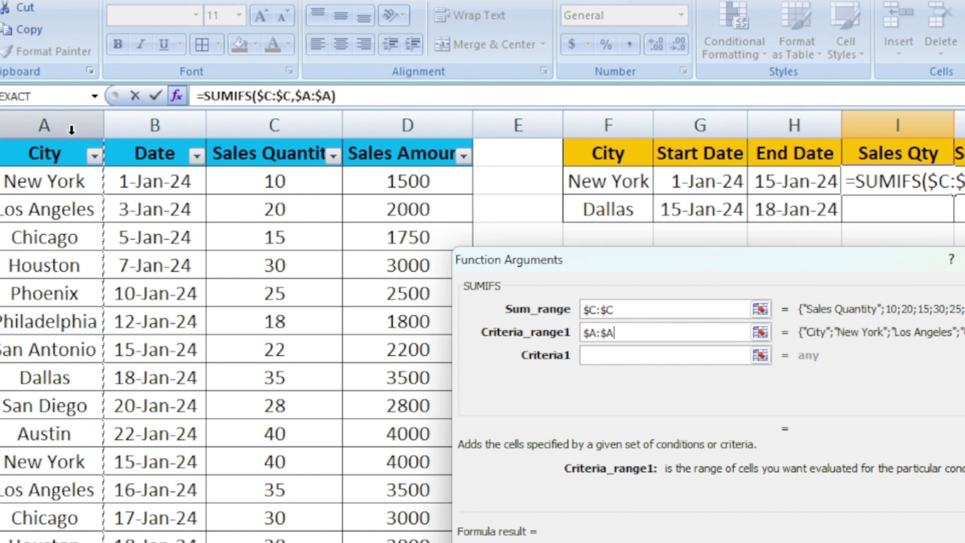
key("Tab")
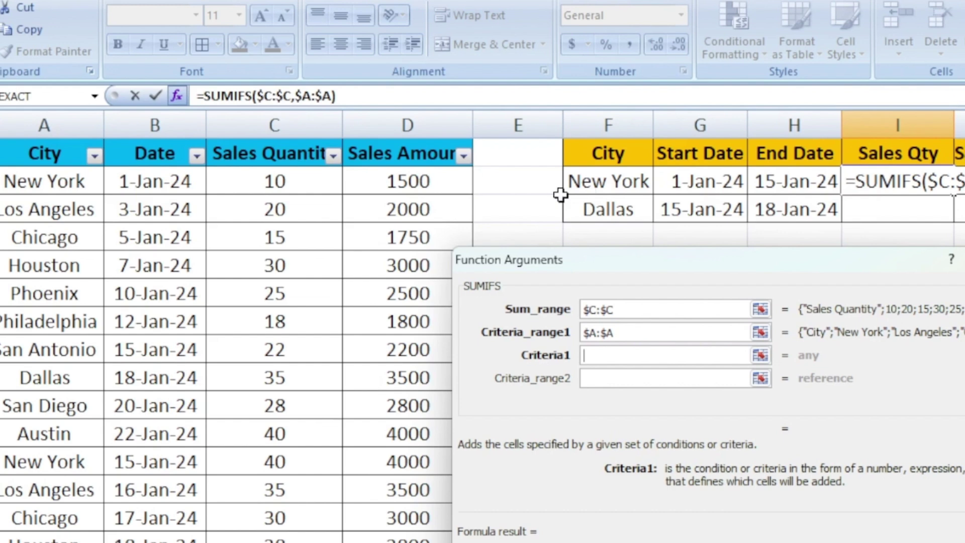
left_click(594, 183)
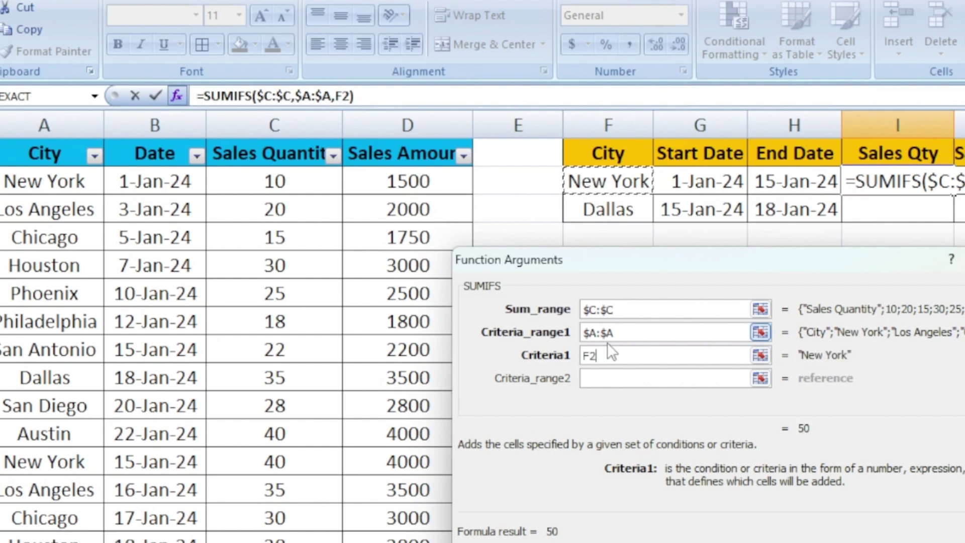
left_click(594, 377)
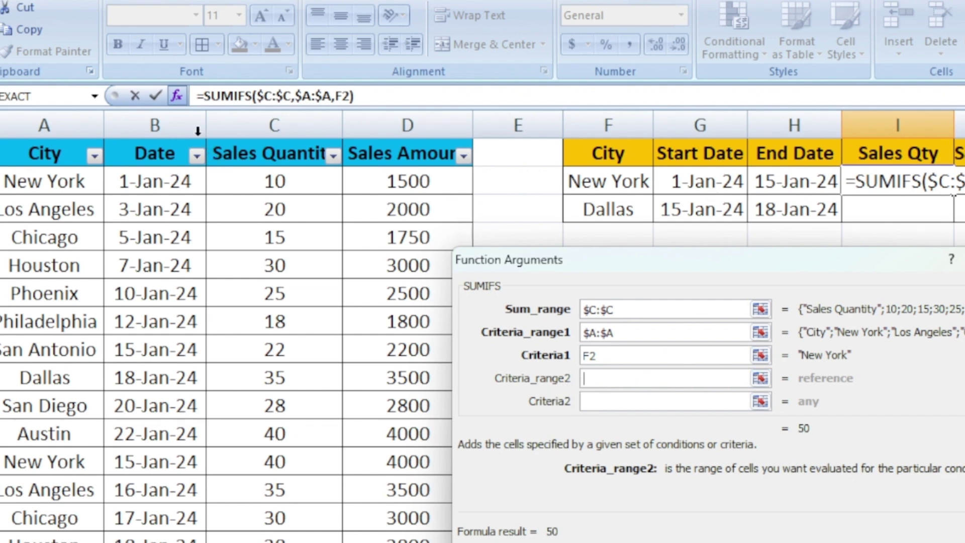
- Add criteria range $B:$B with ">="&G2 so dates start at the start date
left_click(180, 121)
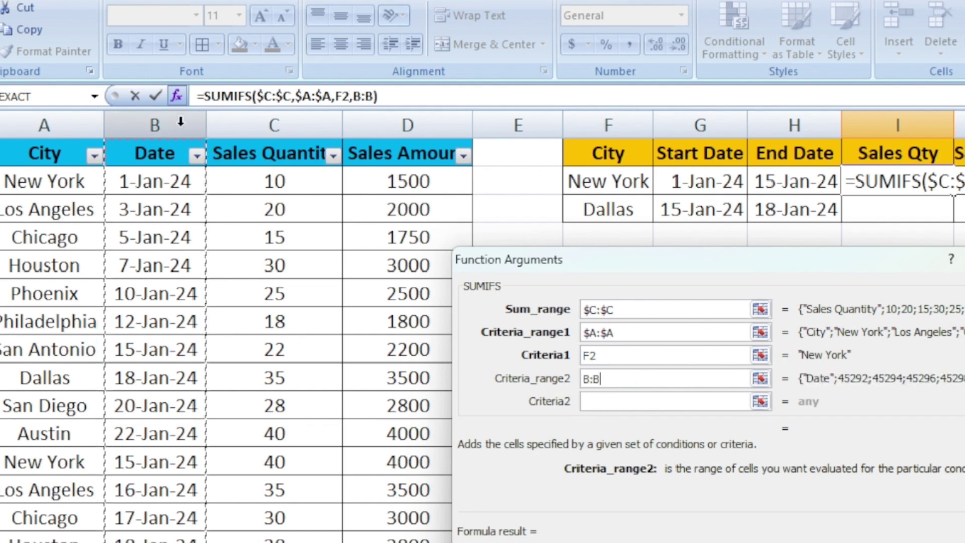
key("F4")
left_click(621, 401)
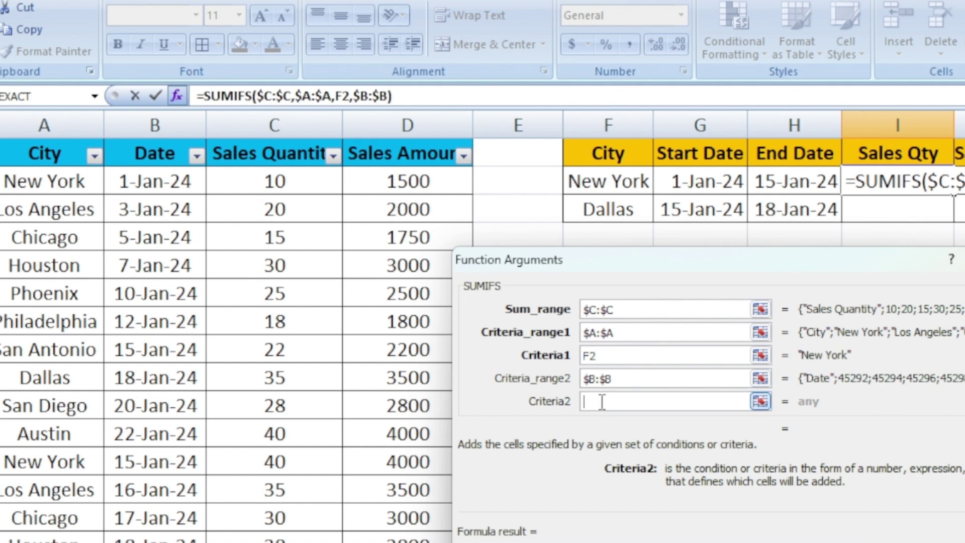
type("\">=")
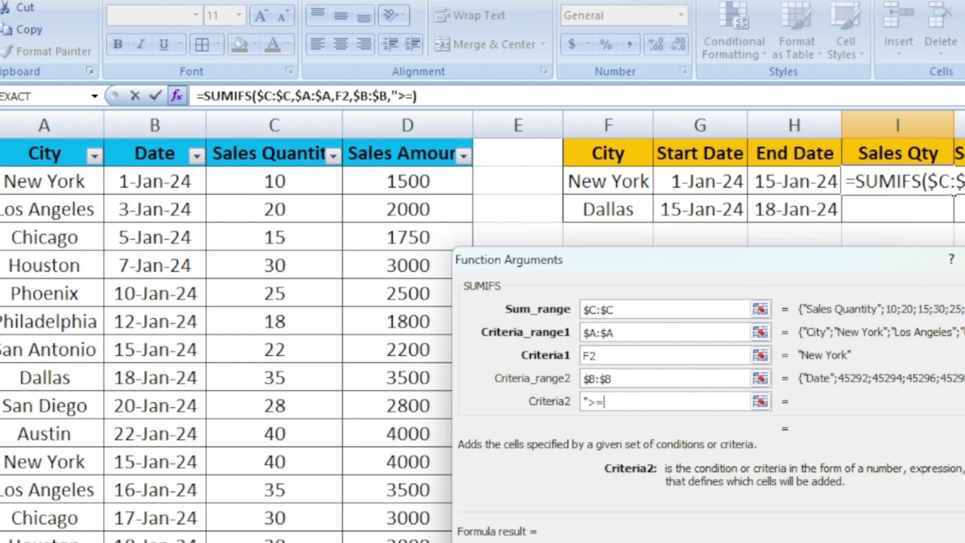
type("\"&")
left_click(677, 181)
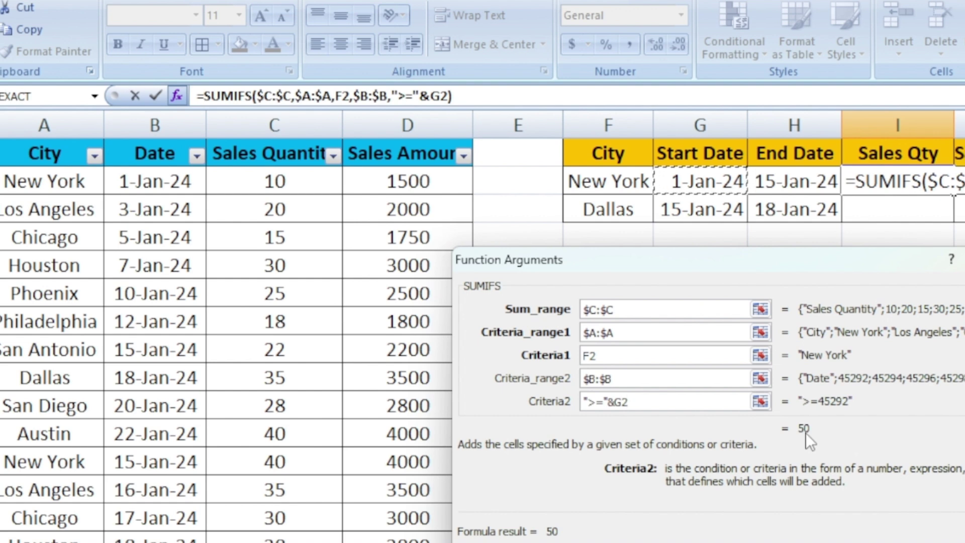
key("Tab")
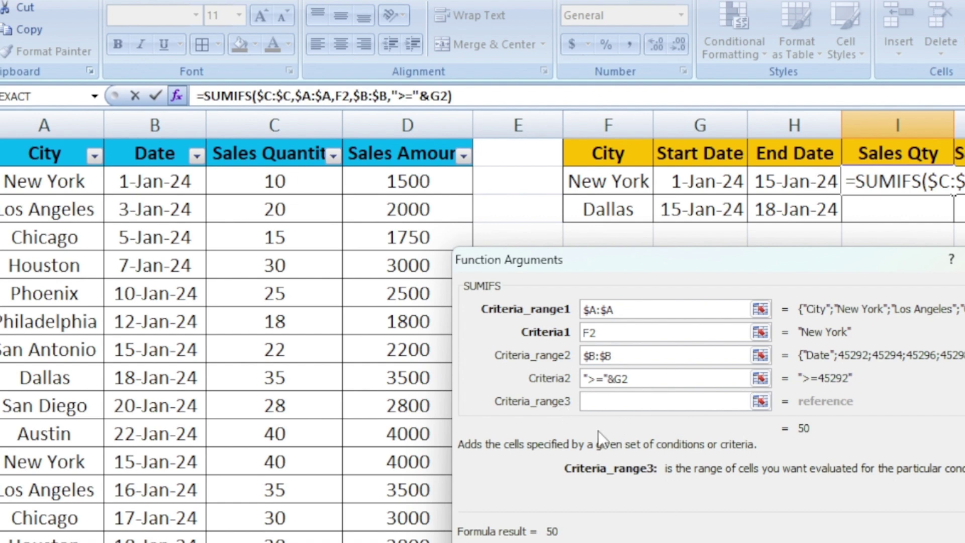
- Add criteria range $B:$B with "<="&H2 for the end date and confirm the formula
left_click(179, 127)
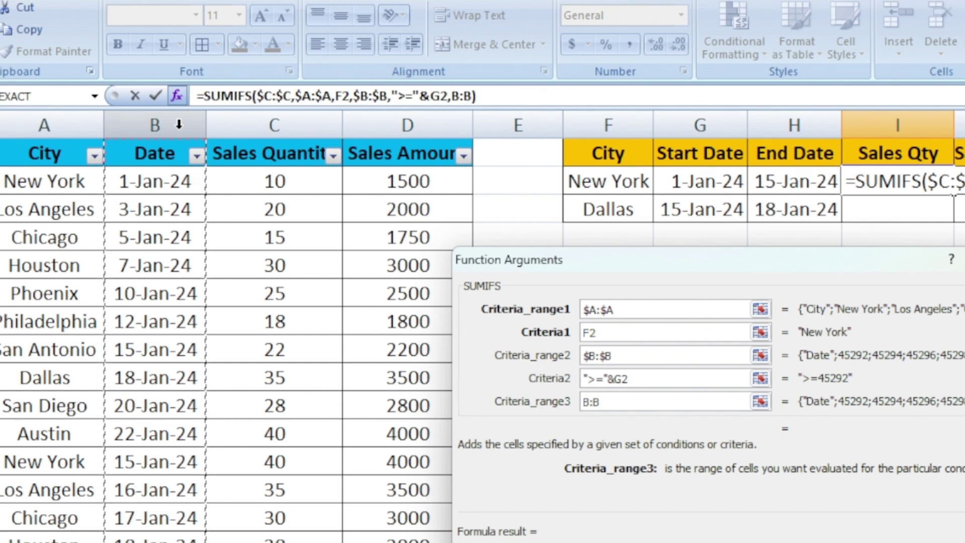
key("F4")
key("Tab")
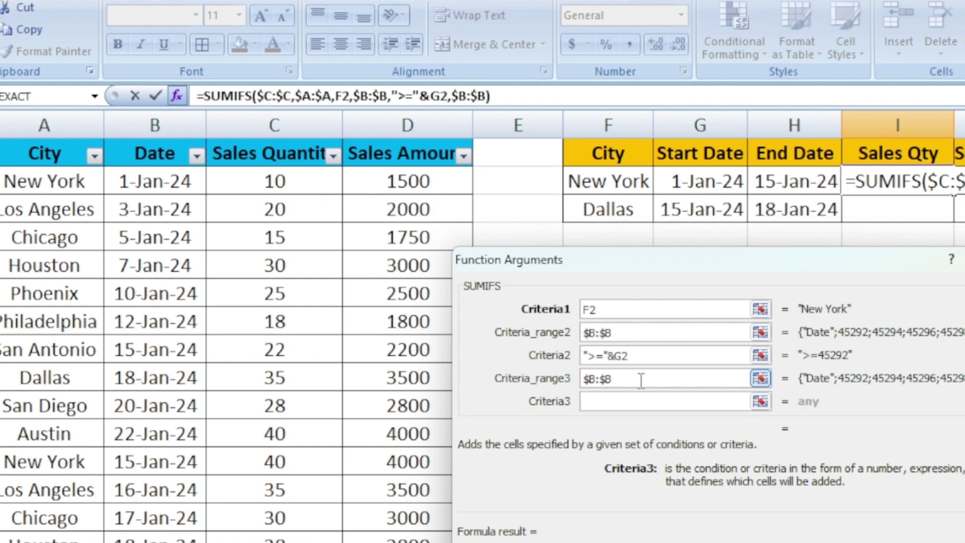
type("\"<=")
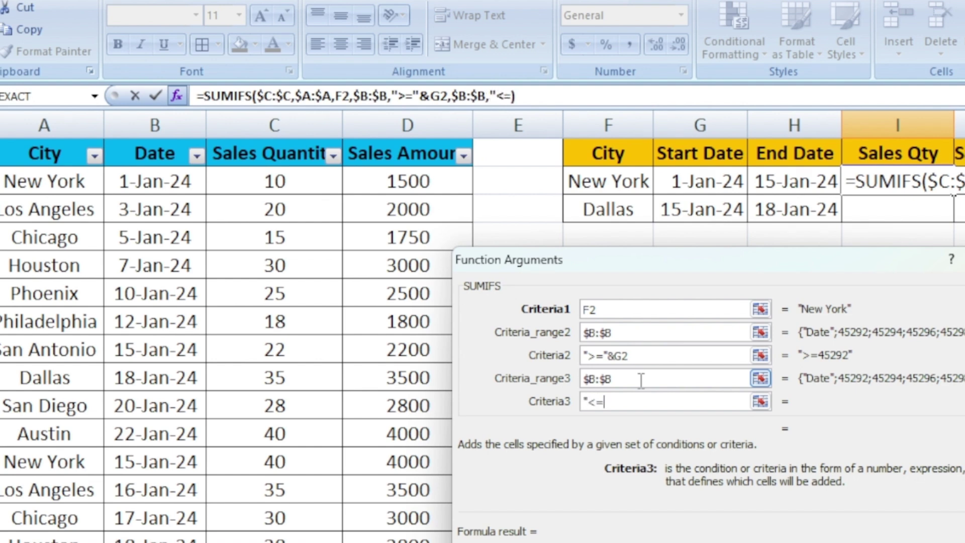
type("\"&")
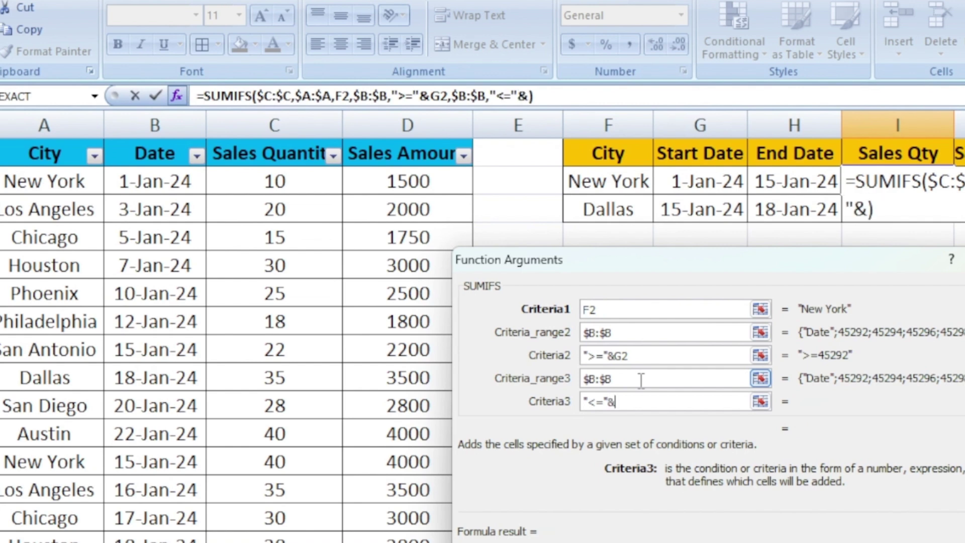
left_click(792, 186)
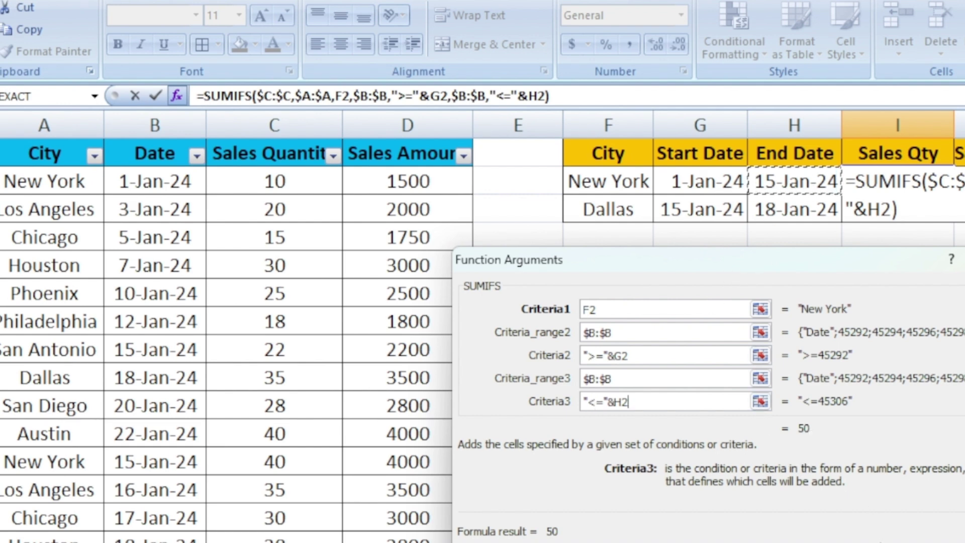
left_click(882, 532)
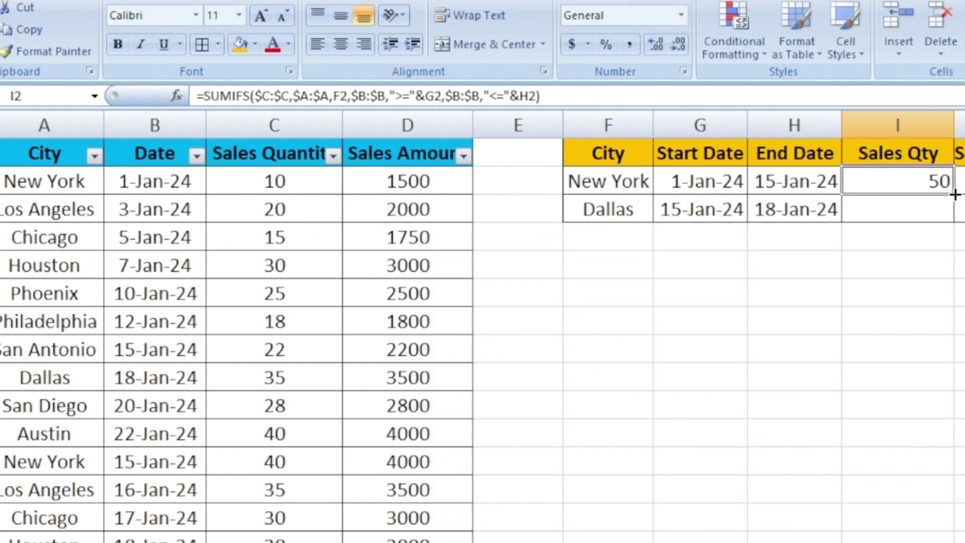
- Fill the formula down to Dallas, giving 50 for New York and 35 for Dallas
left_click_drag(953, 208, 952, 216)
left_click(929, 264)
left_click(915, 177)
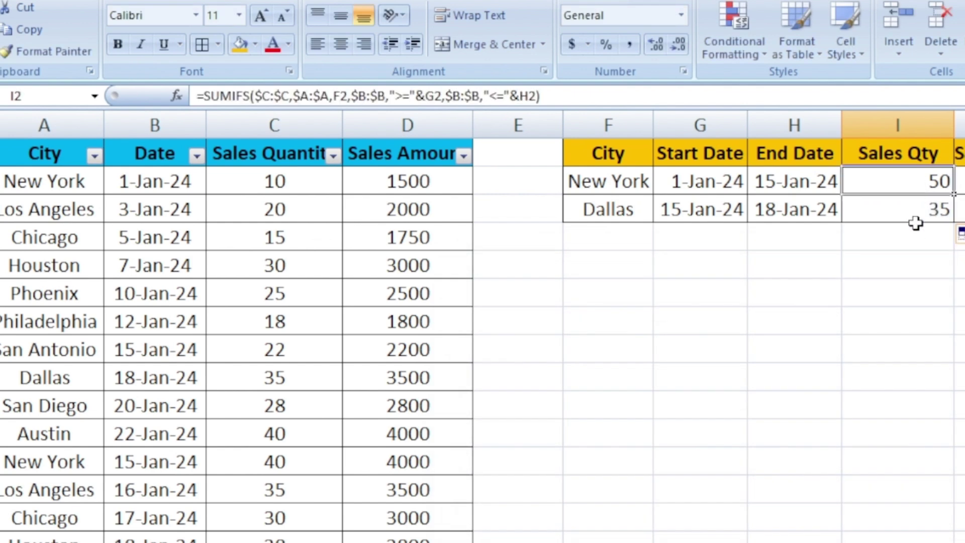
left_click(915, 216)
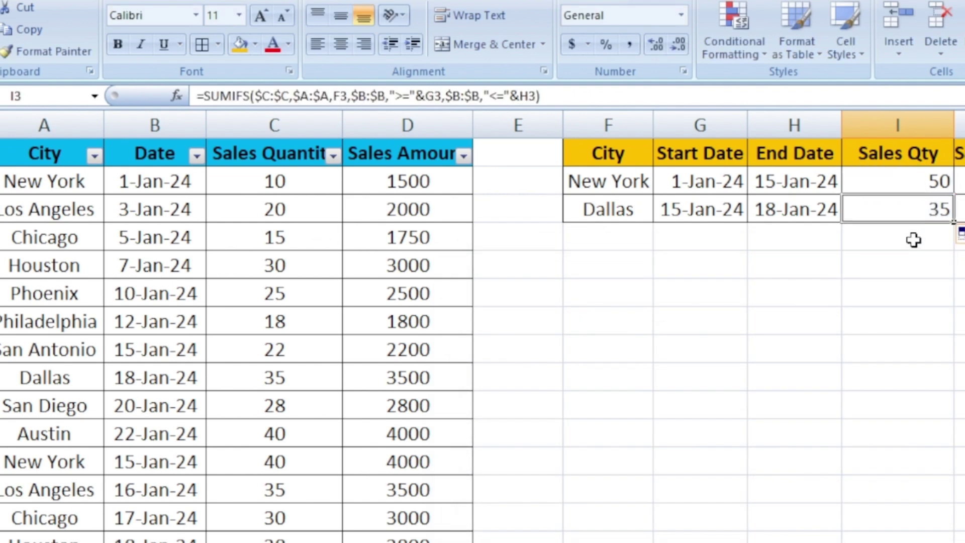
left_click(96, 155)
left_click(20, 314)
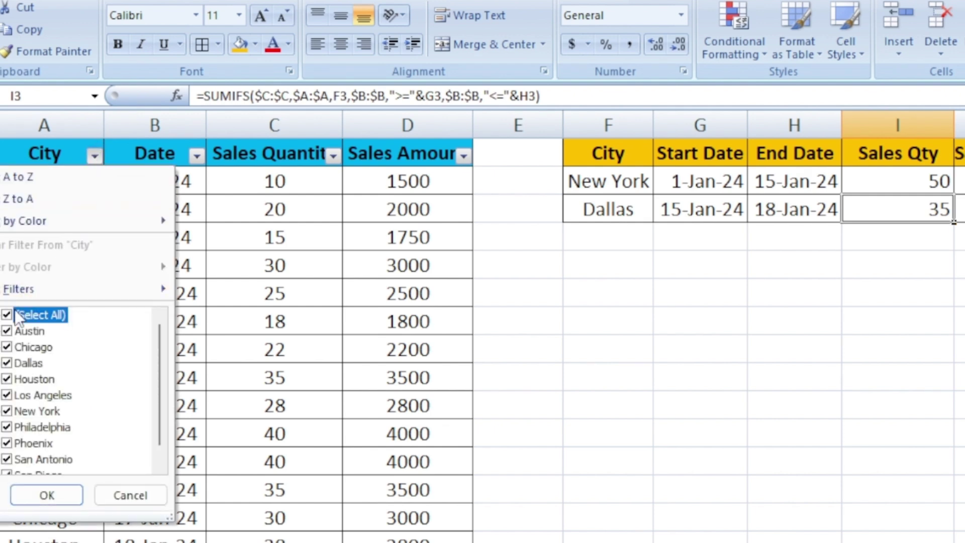
left_click(7, 415)
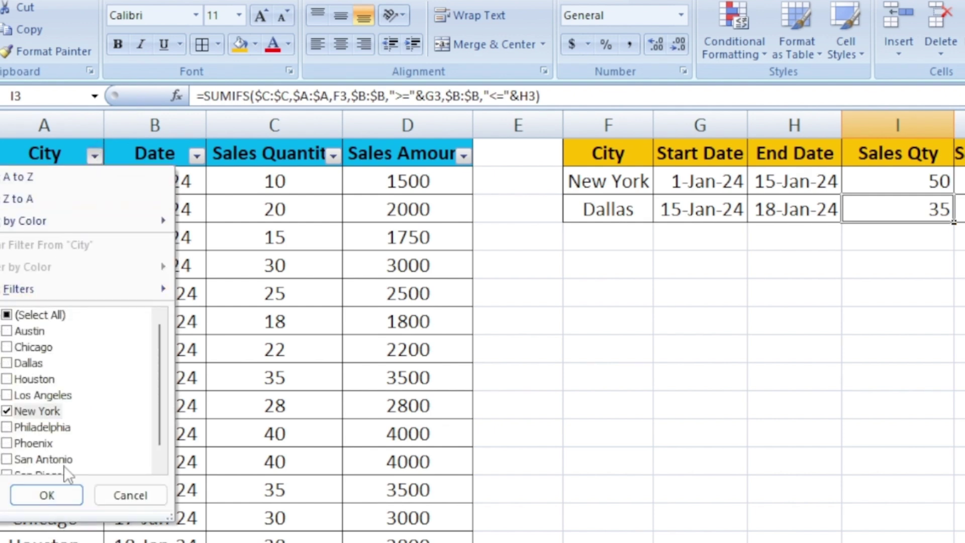
left_click(48, 496)
left_click_drag(173, 183, 174, 206)
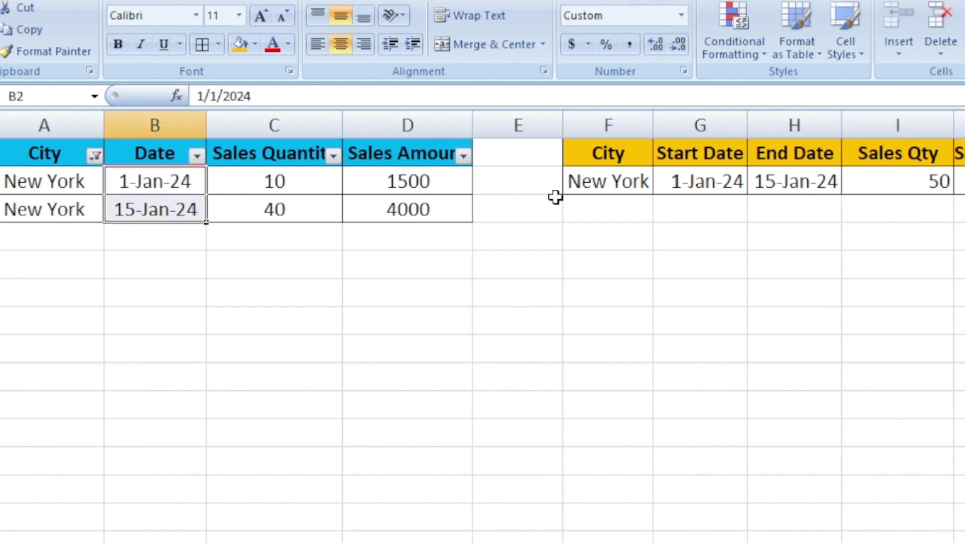
left_click_drag(726, 189, 785, 175)
left_click_drag(280, 181, 282, 200)
left_click(929, 182)
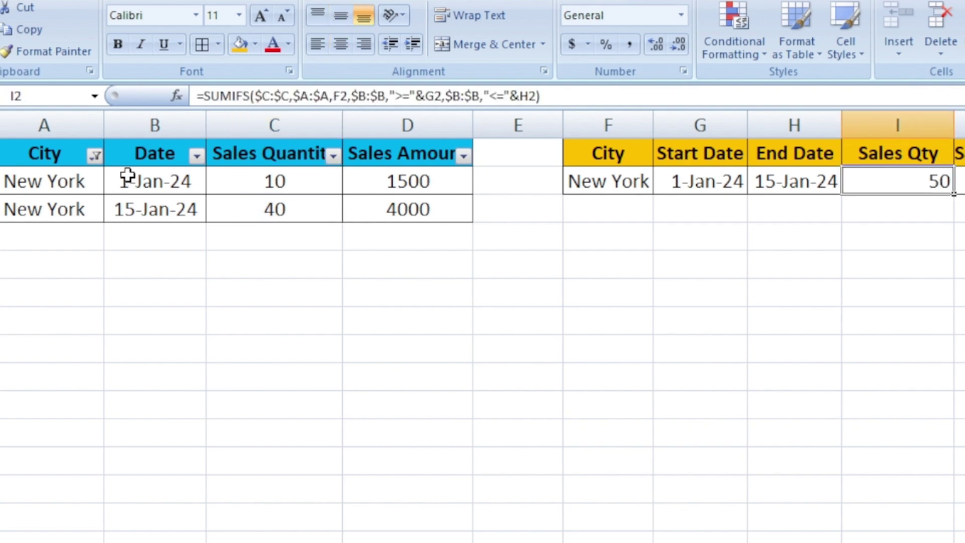
left_click(94, 155)
left_click(7, 411)
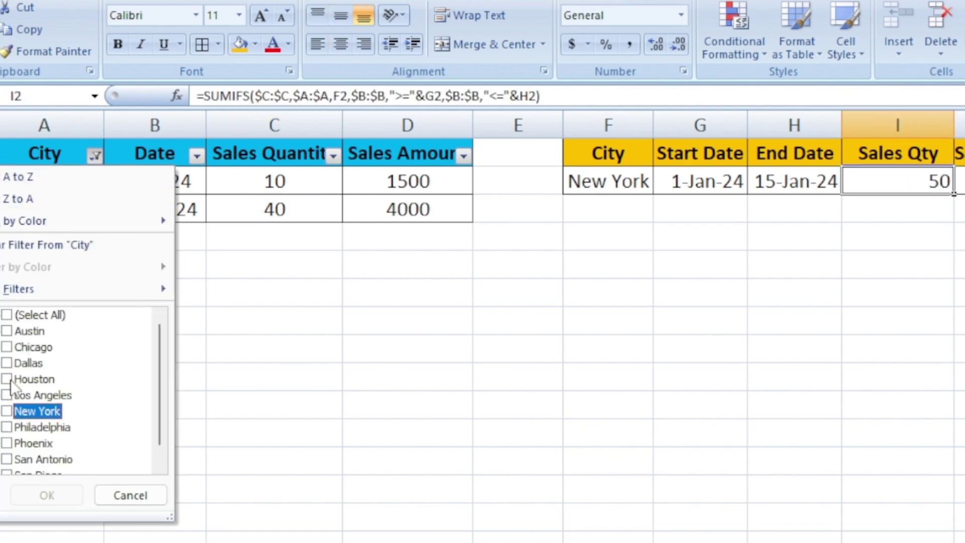
left_click(11, 363)
left_click(47, 496)
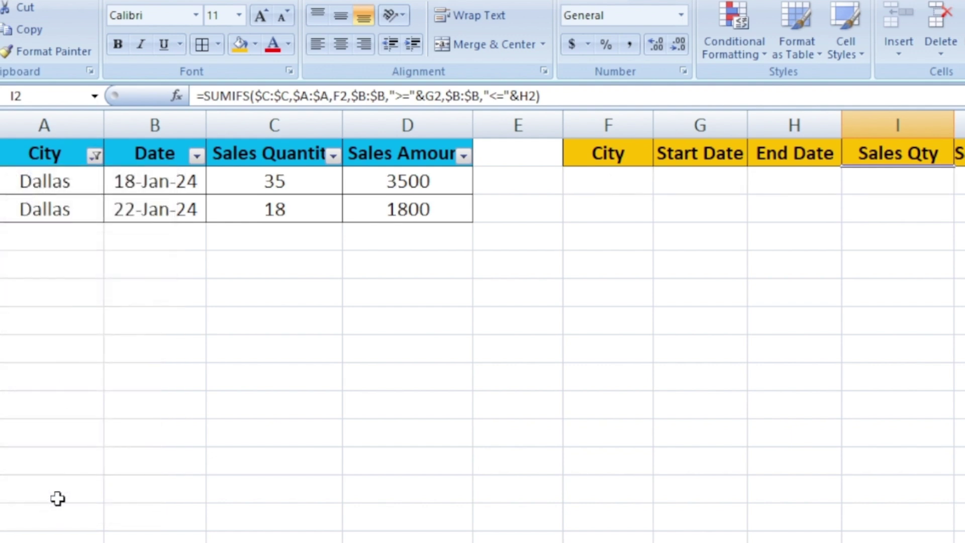
left_click(315, 352)
left_click_drag(144, 213, 401, 209)
left_click_drag(135, 179, 286, 177)
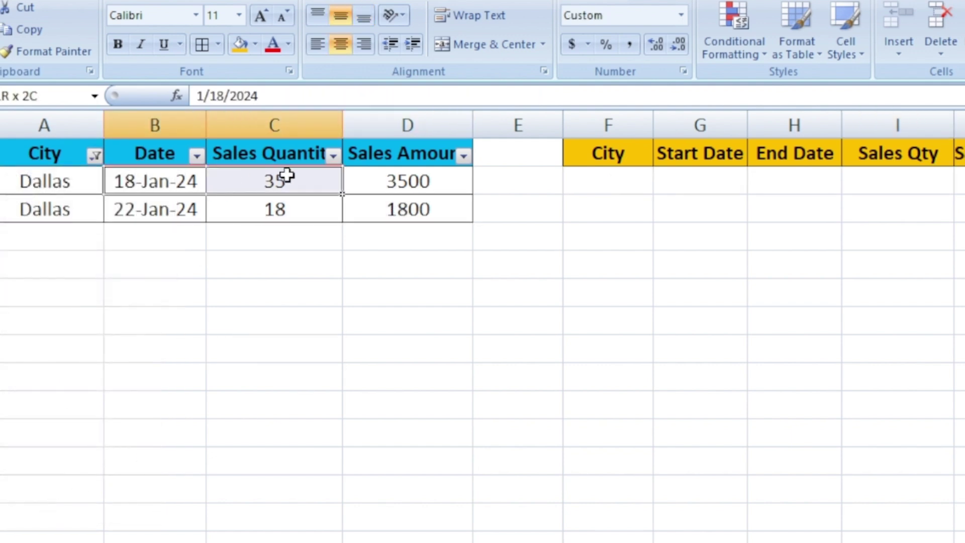
left_click(271, 183)
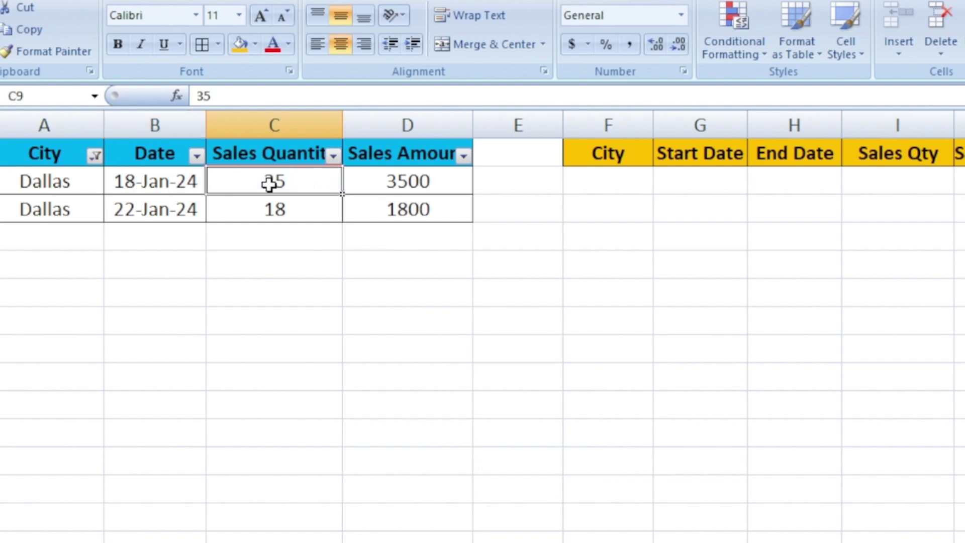
left_click(94, 156)
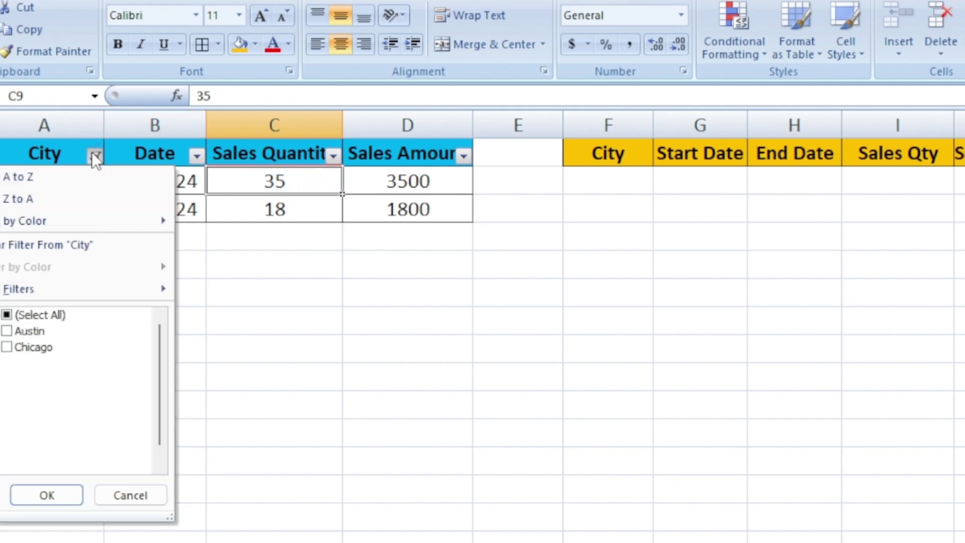
left_click(7, 315)
left_click(55, 494)
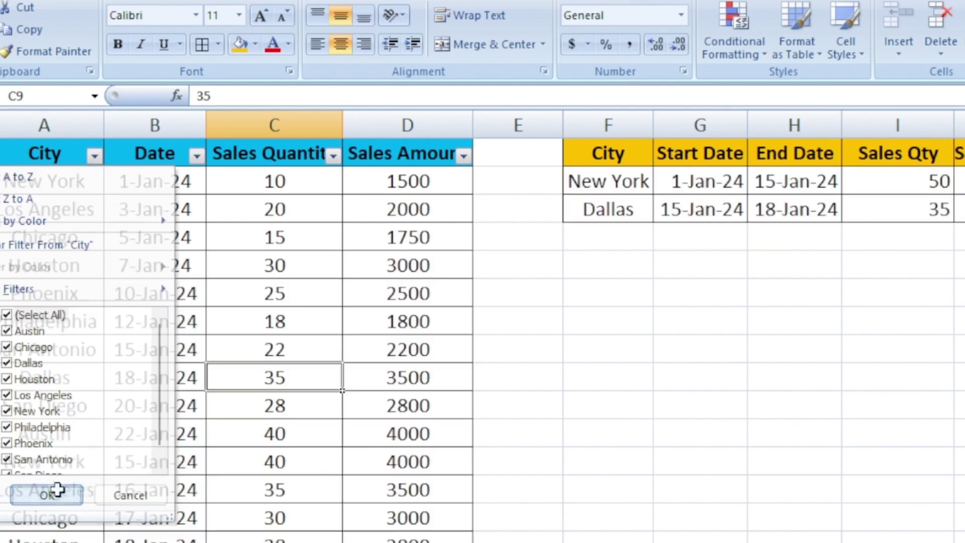
left_click_drag(684, 215, 804, 216)
left_click(918, 215)
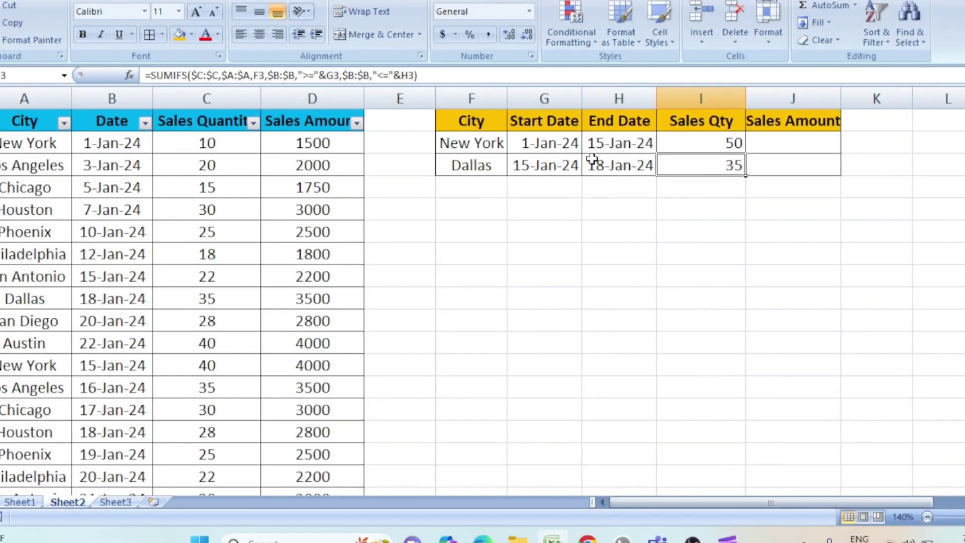
- Copy the SUMIFS formula text from New York's Sales Qty cell I2
left_click(720, 143)
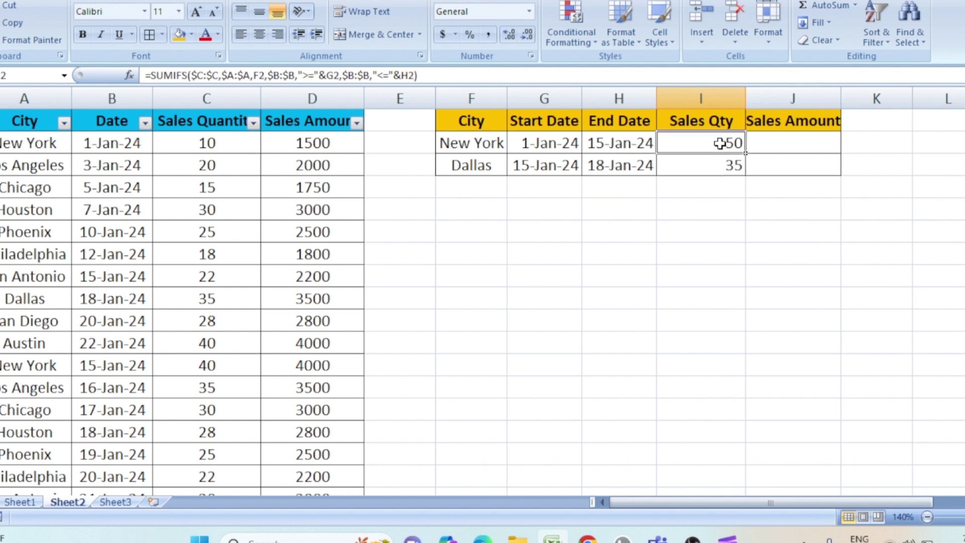
left_click(770, 138)
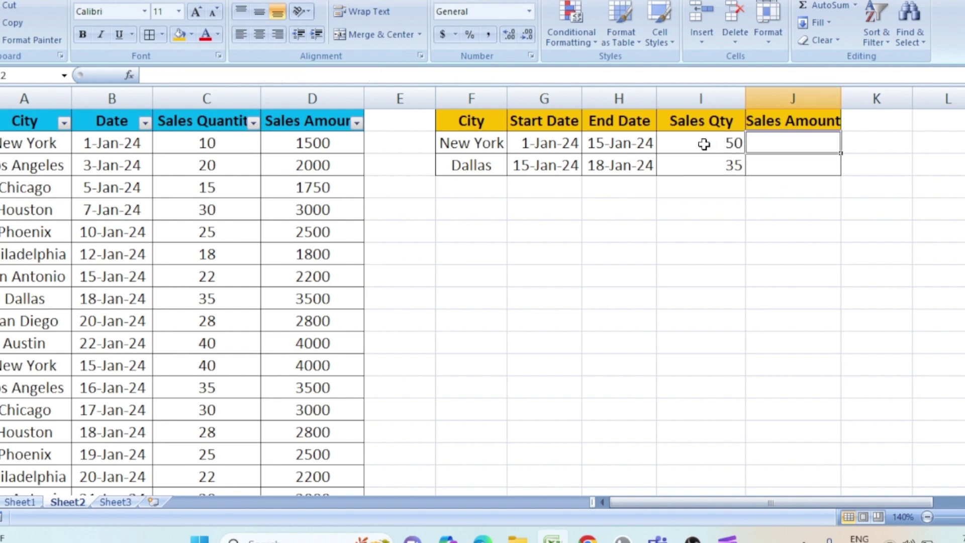
double_click(678, 144)
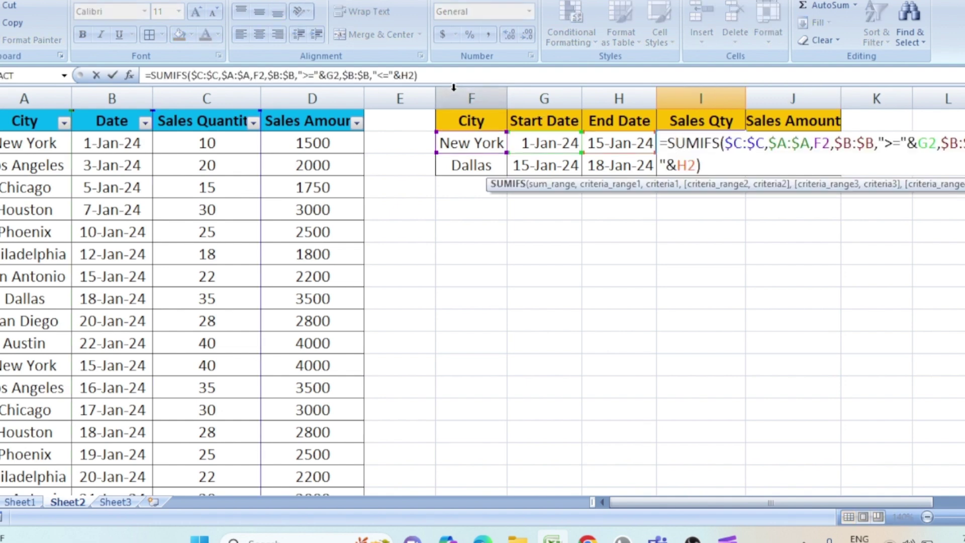
left_click_drag(417, 75, 126, 75)
key("Escape")
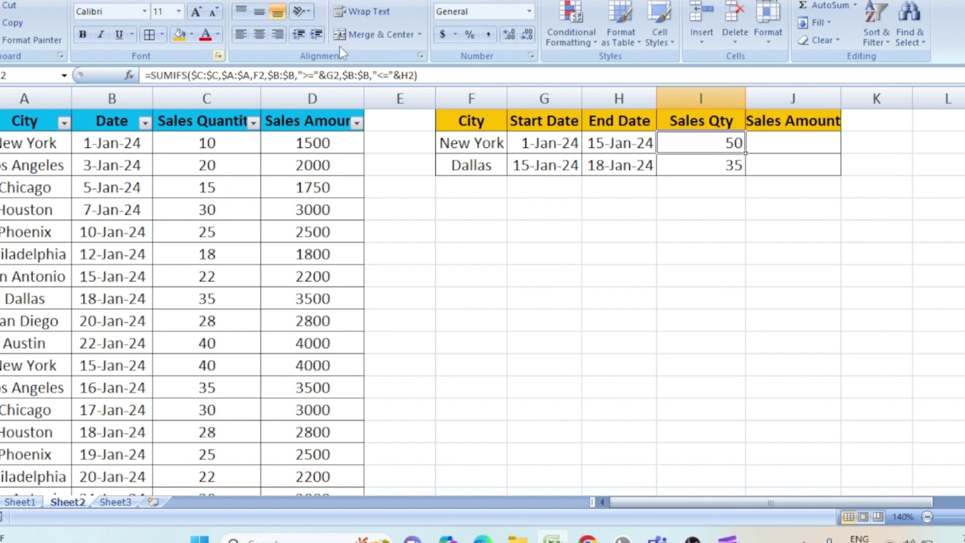
- Paste the formula into Sales Amount cell J2, which shows 50
double_click(774, 143)
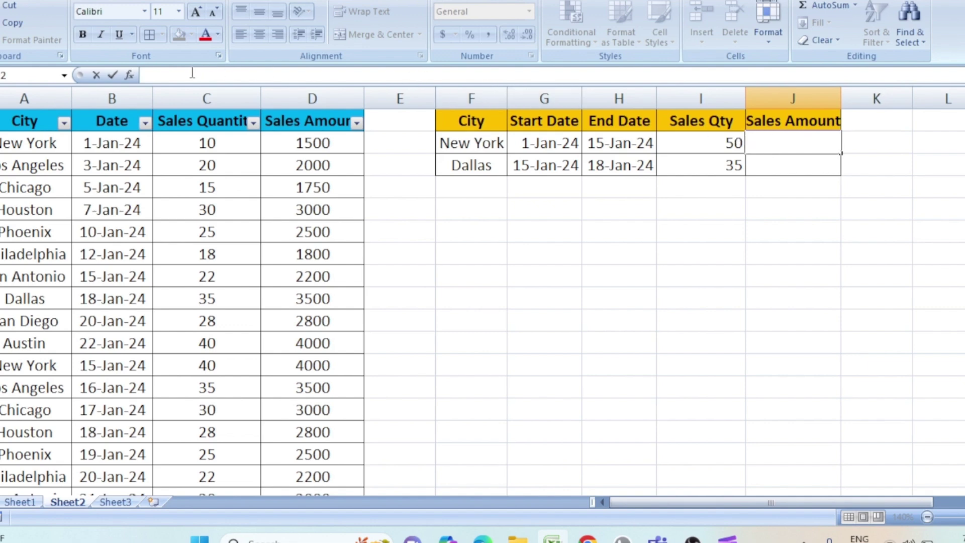
key("ctrl+v")
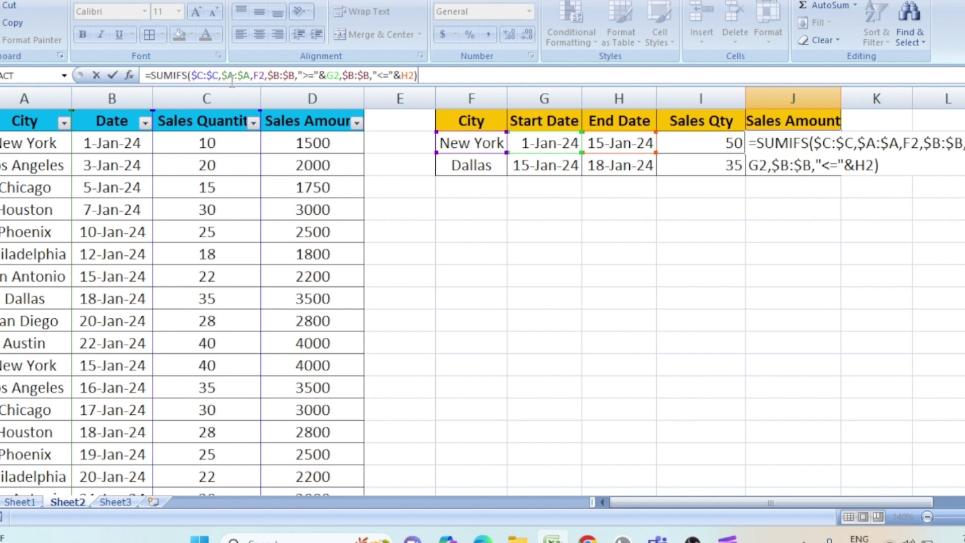
key("Return")
left_click(791, 143)
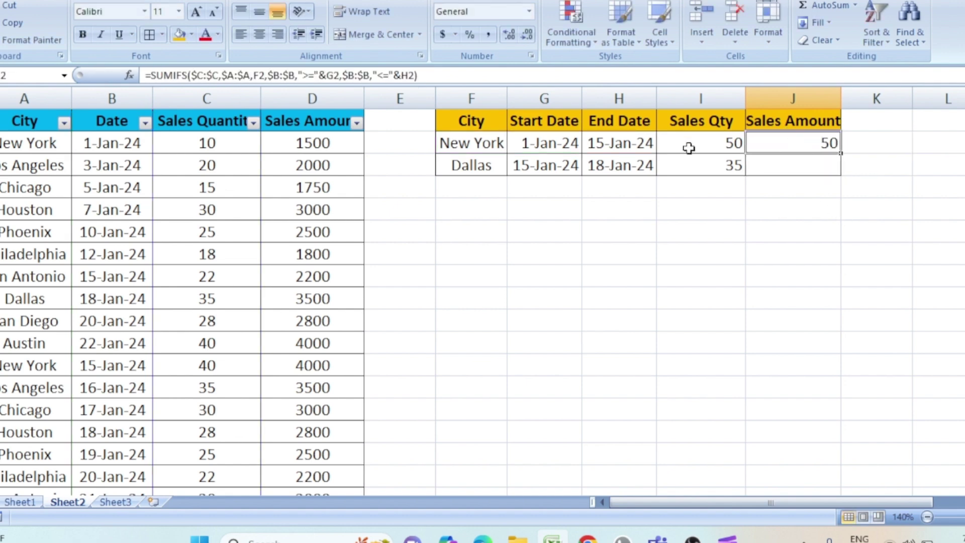
left_click(786, 123)
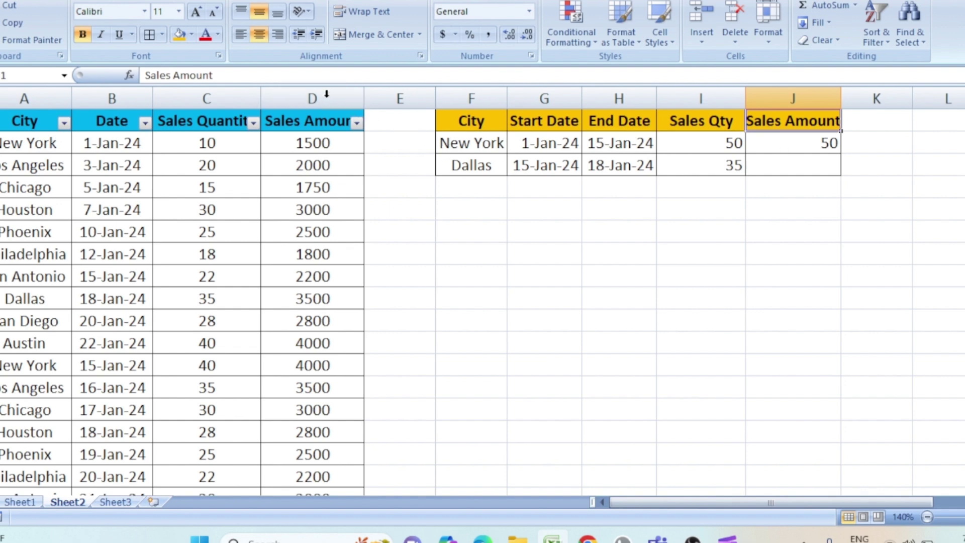
left_click(782, 144)
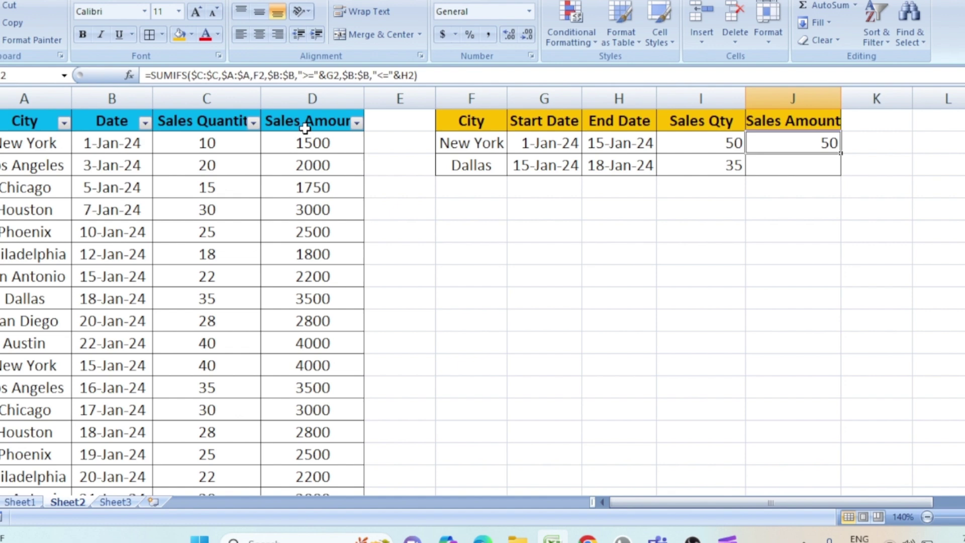
- Switch J2's sum range to $D:$D and fill down, giving 5500 and 3500
left_click(129, 75)
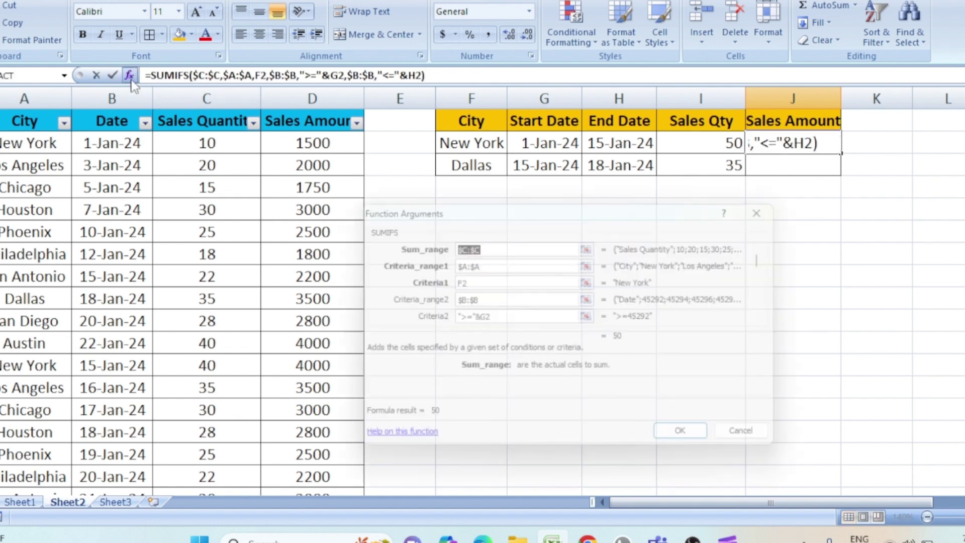
left_click_drag(501, 229, 453, 233)
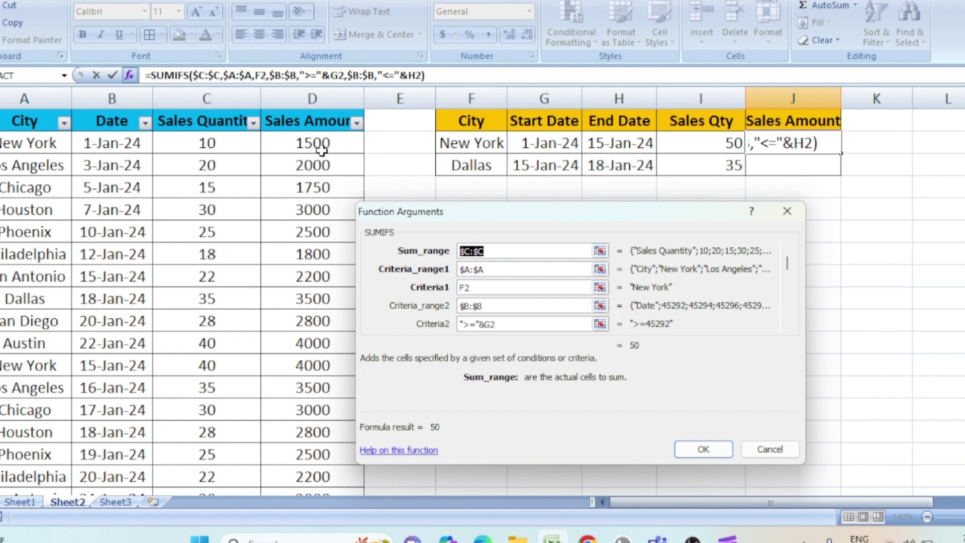
left_click(504, 249)
left_click_drag(503, 249, 394, 251)
key("BackSpace")
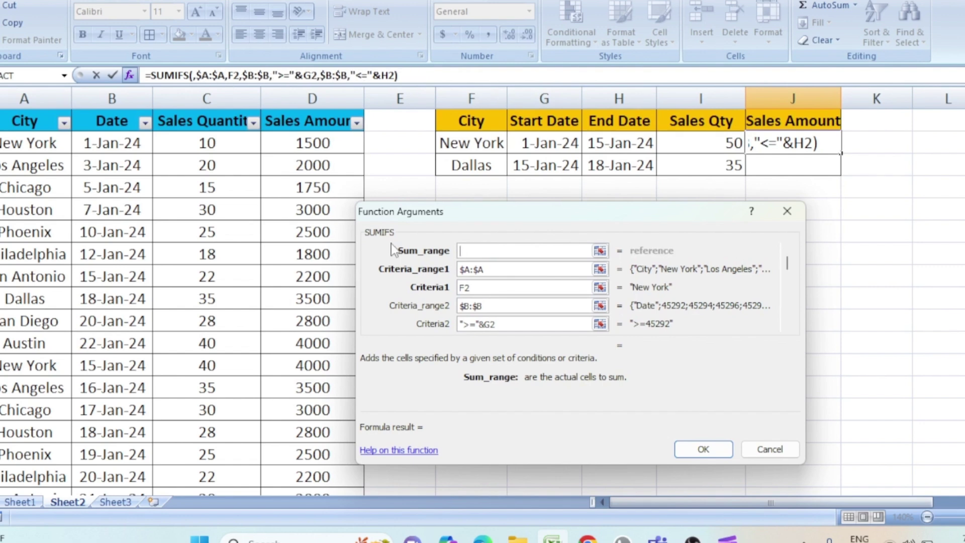
left_click(316, 99)
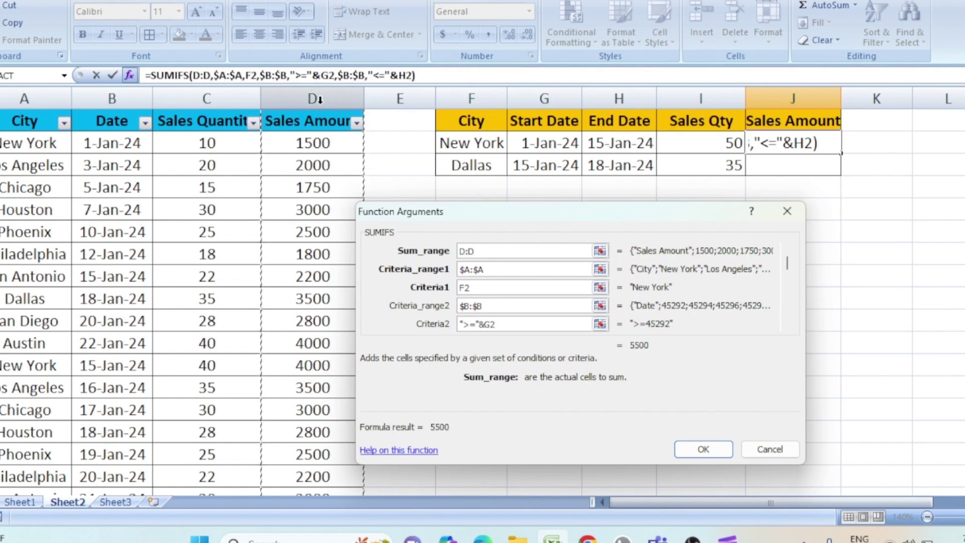
key("F4")
left_click(702, 450)
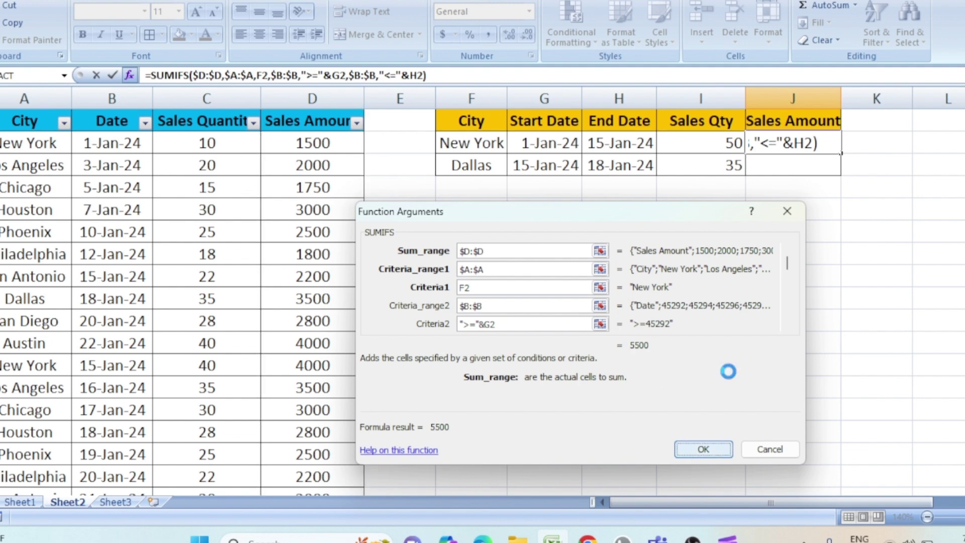
left_click_drag(842, 155, 838, 176)
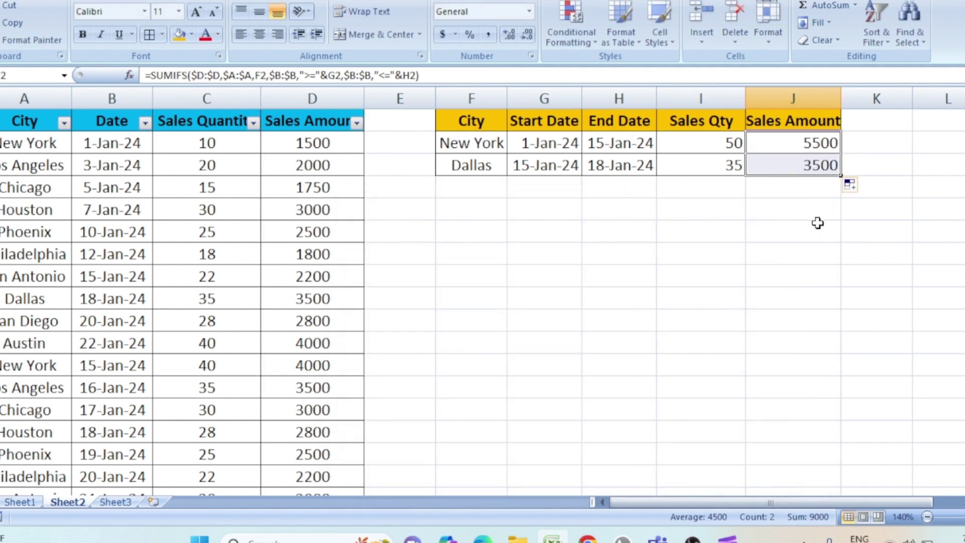
left_click(819, 147)
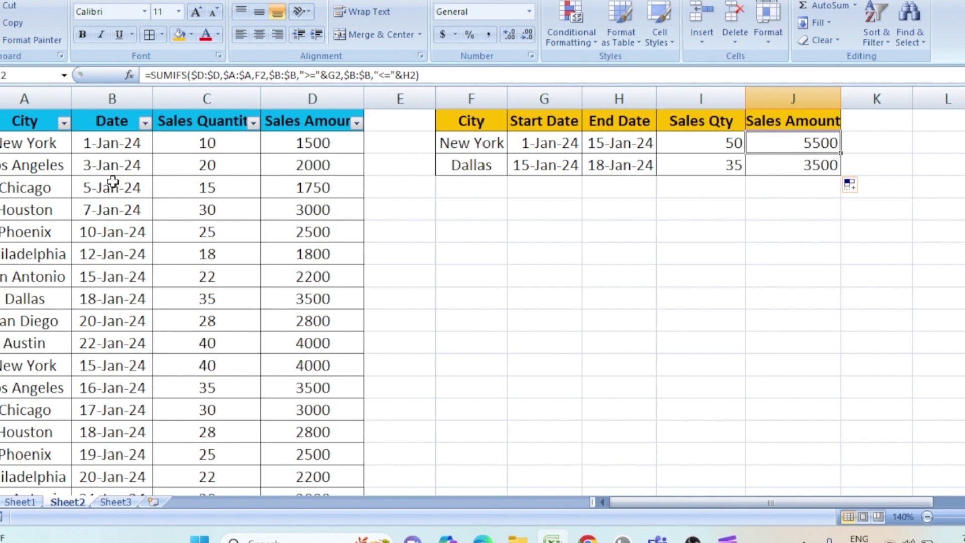
left_click(64, 122)
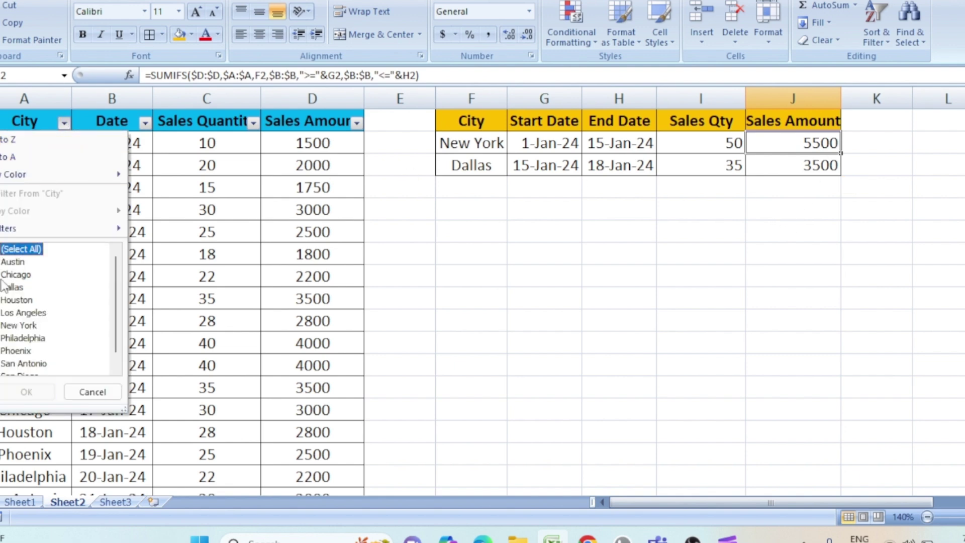
left_click(3, 326)
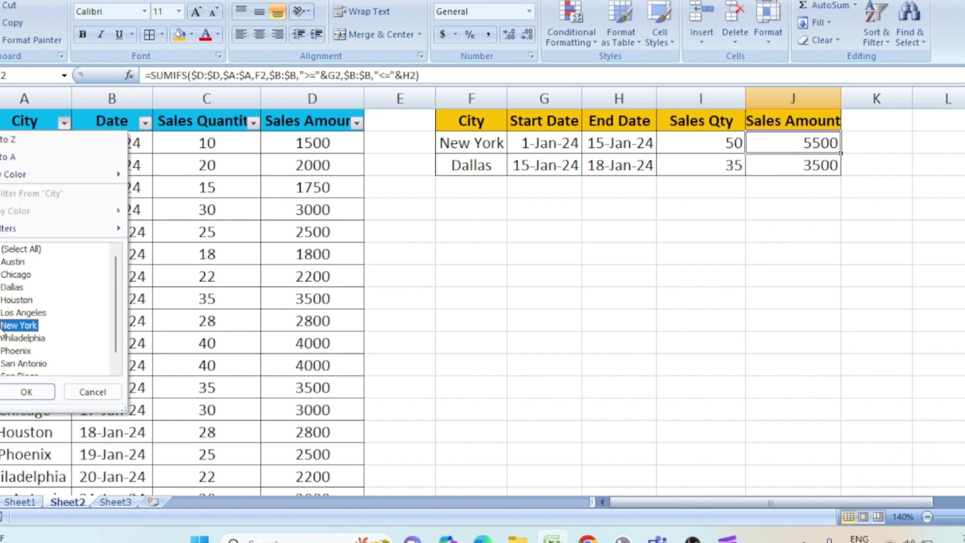
left_click(43, 391)
left_click_drag(134, 147, 135, 161)
left_click_drag(301, 143, 304, 162)
left_click(797, 145)
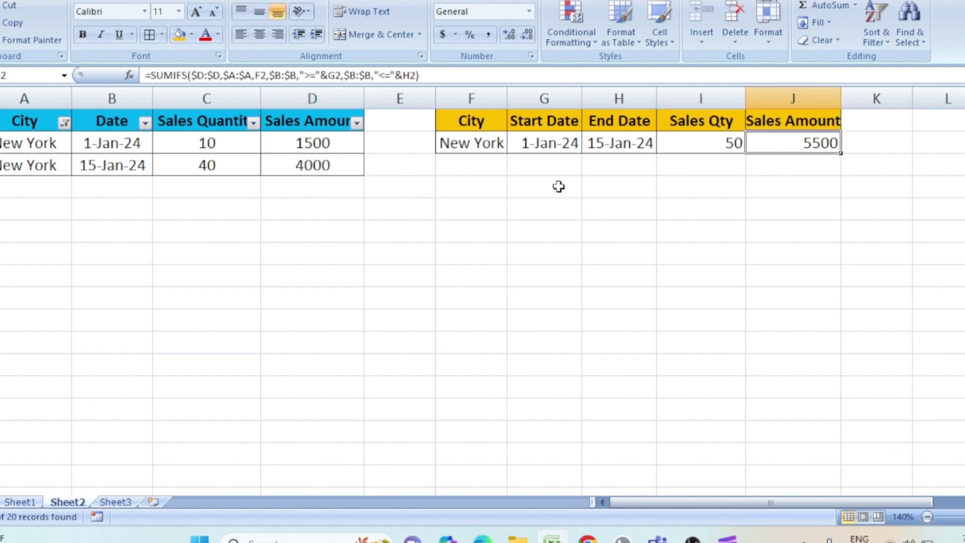
left_click(73, 124)
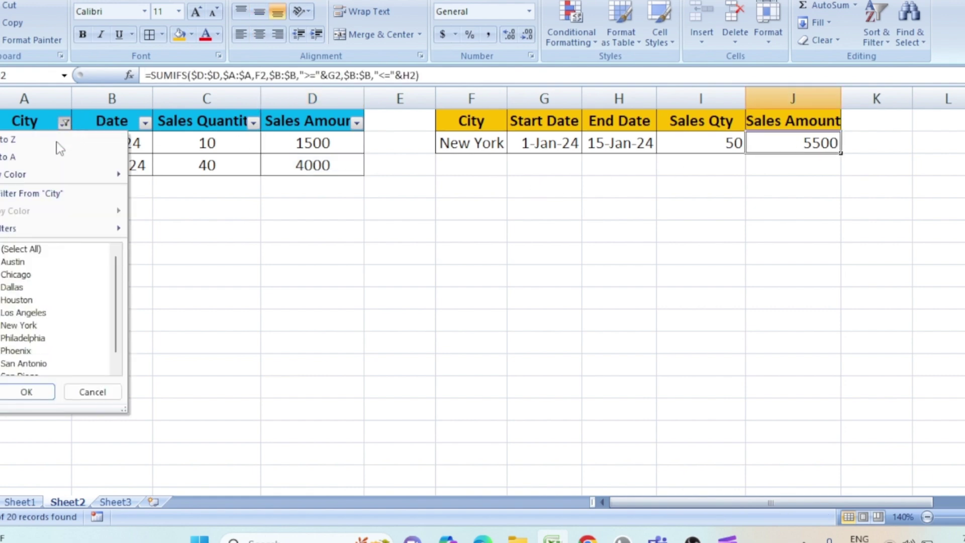
left_click(2, 327)
left_click(10, 287)
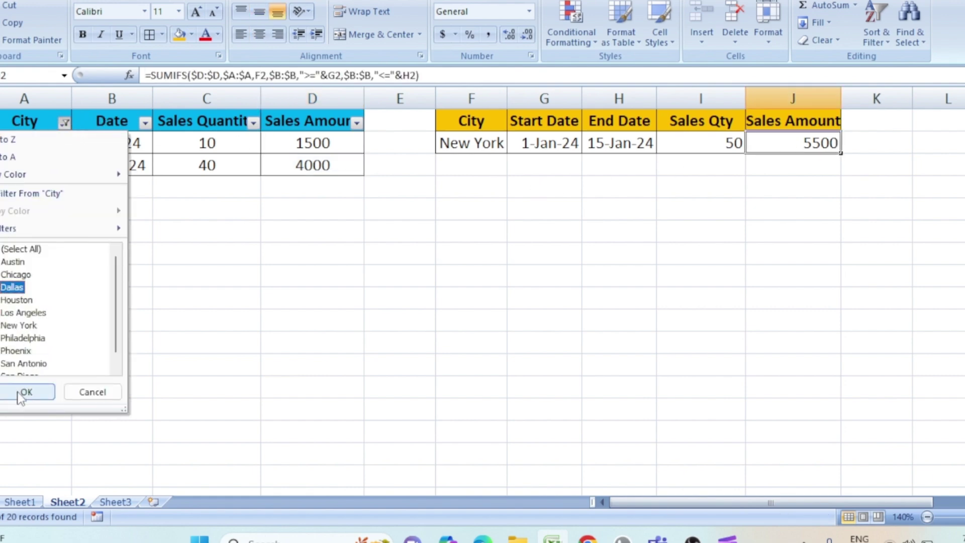
left_click(25, 391)
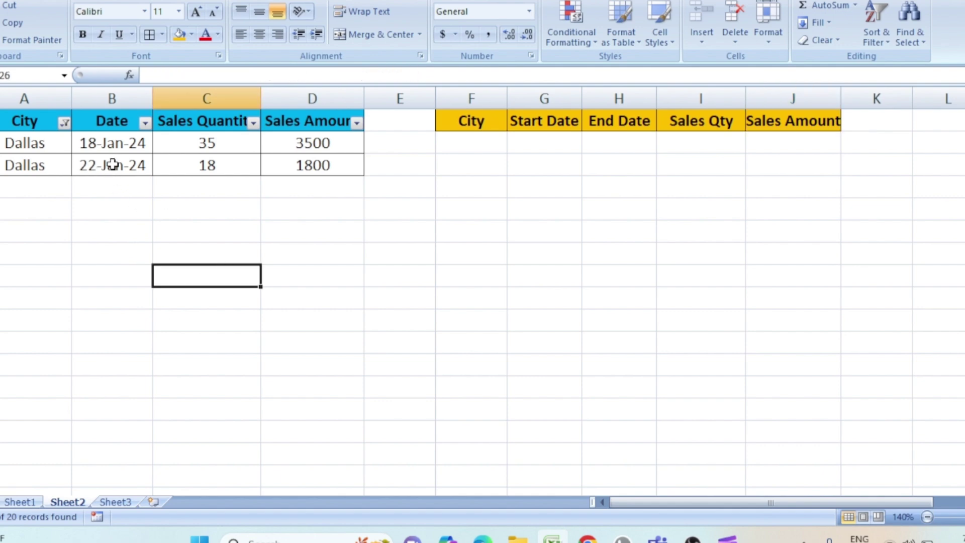
left_click_drag(112, 165, 293, 167)
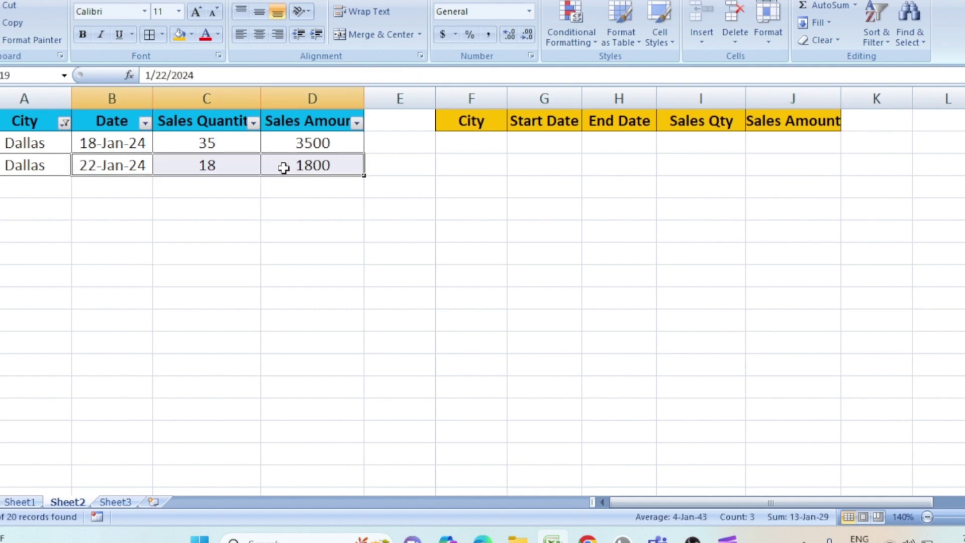
left_click_drag(125, 142, 317, 144)
left_click(316, 145)
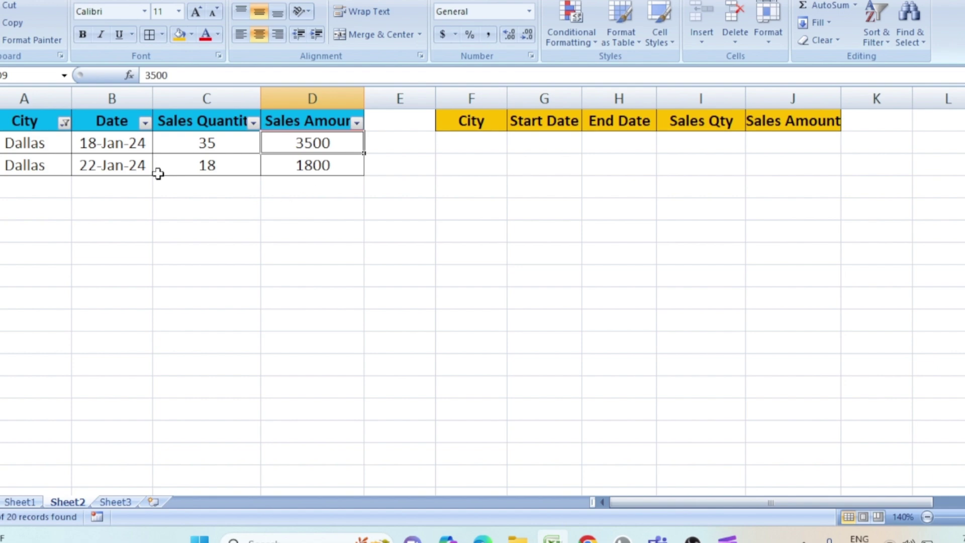
left_click(77, 122)
left_click(65, 123)
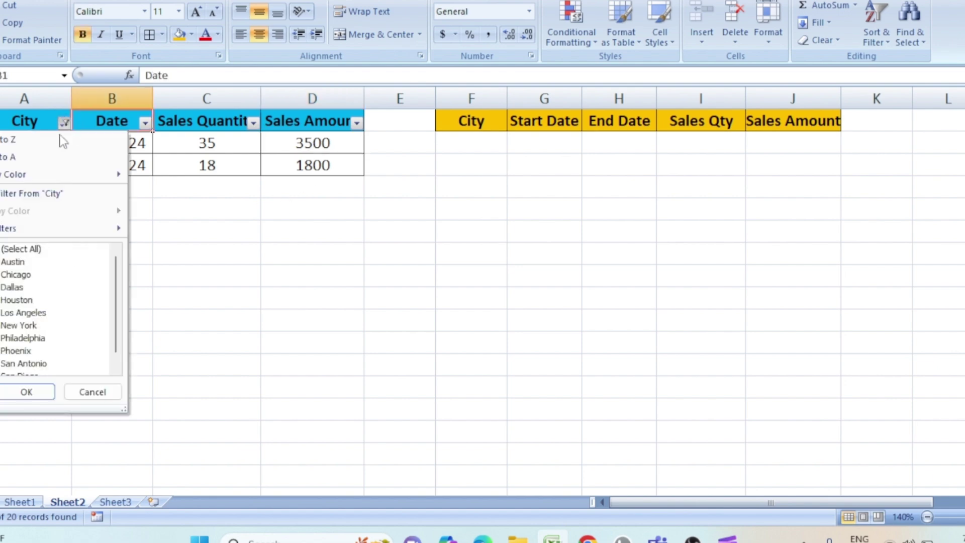
left_click(4, 195)
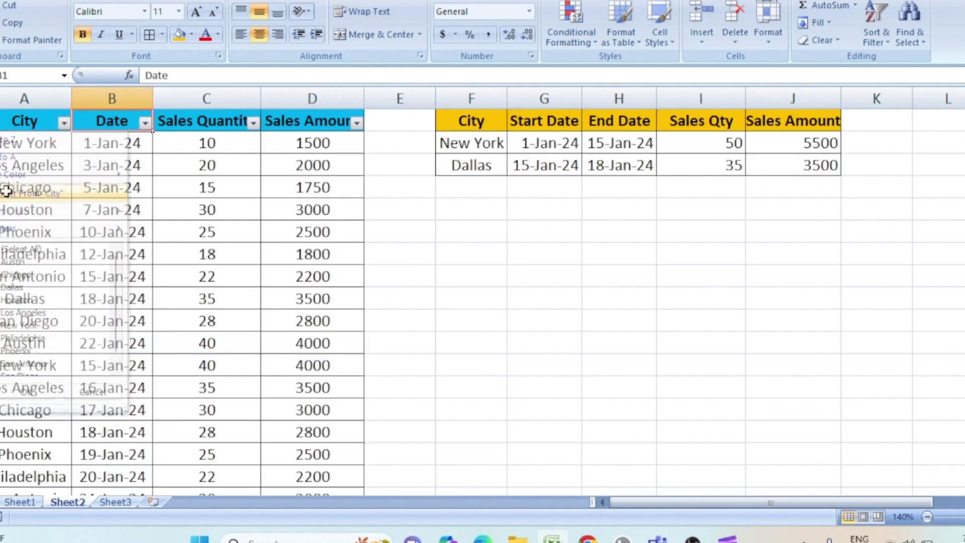
left_click(240, 202)
left_click(727, 168)
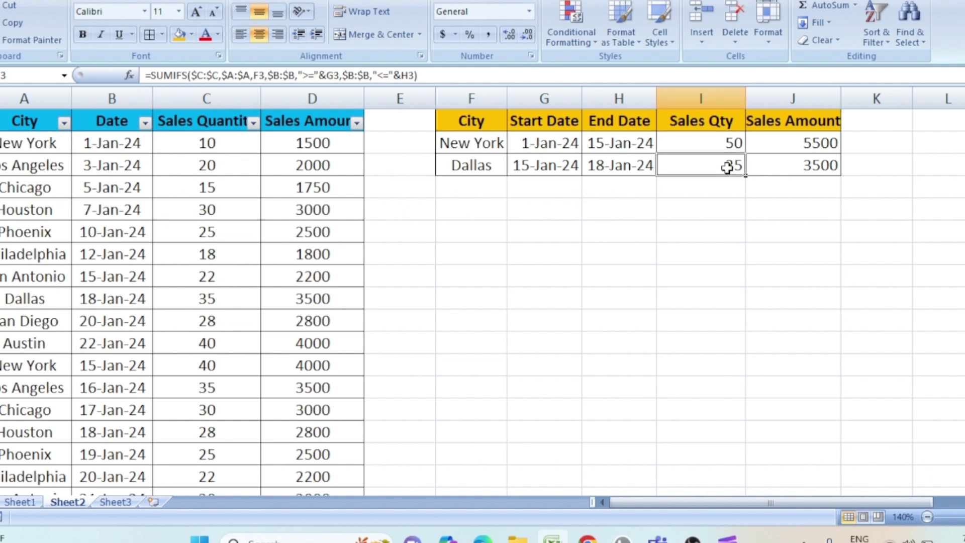
left_click(802, 166)
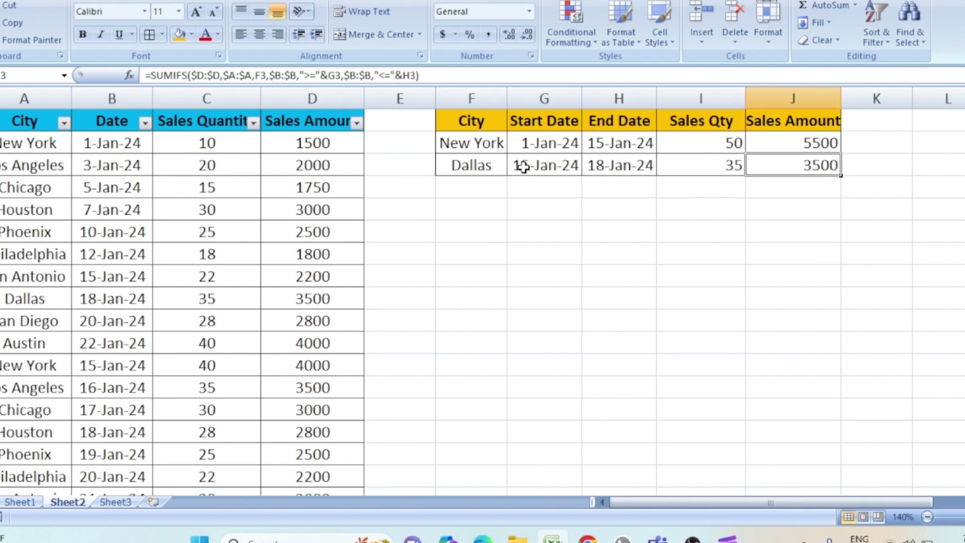
left_click_drag(523, 168, 610, 165)
double_click(608, 166)
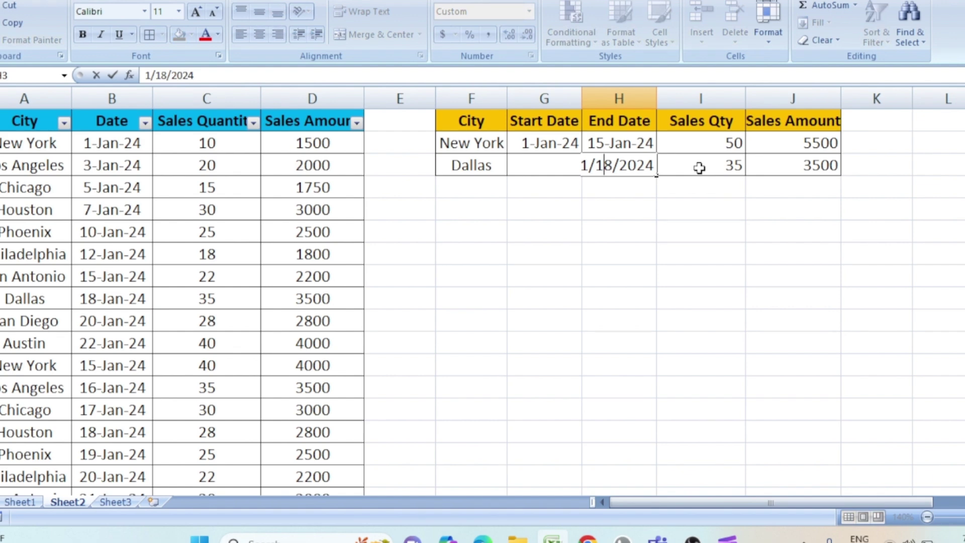
key("BackSpace")
key("BackSpace")
type("22")
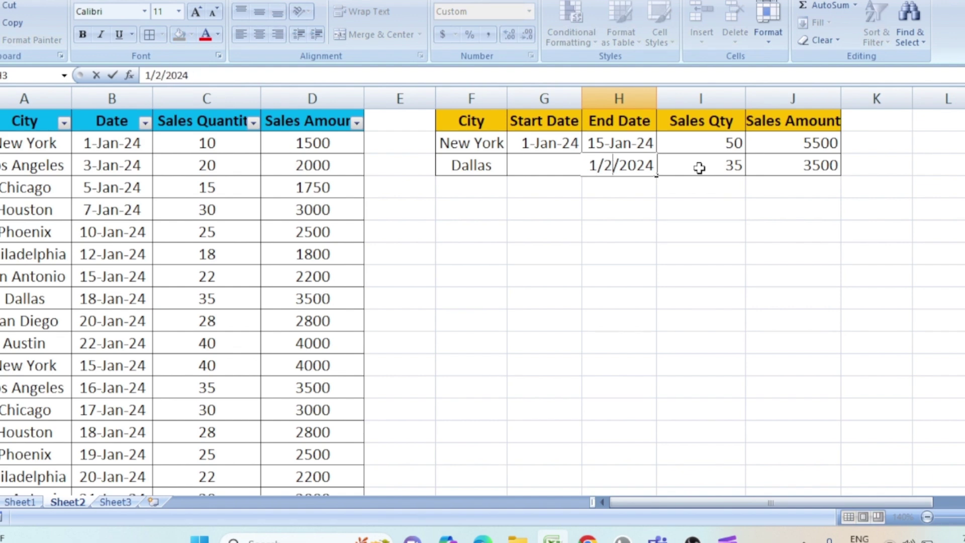
key("Return")
left_click_drag(699, 168, 749, 168)
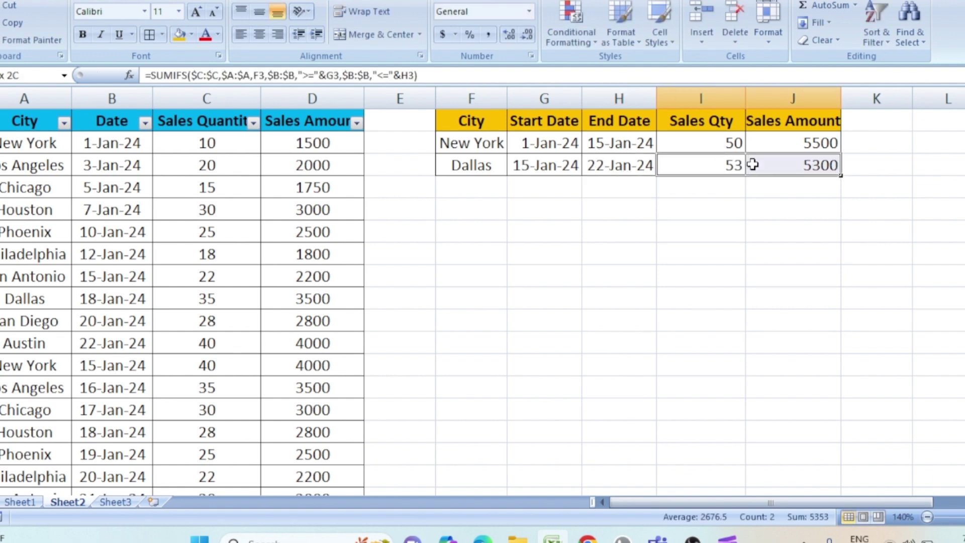
left_click(815, 167)
key("Return")
left_click(815, 168)
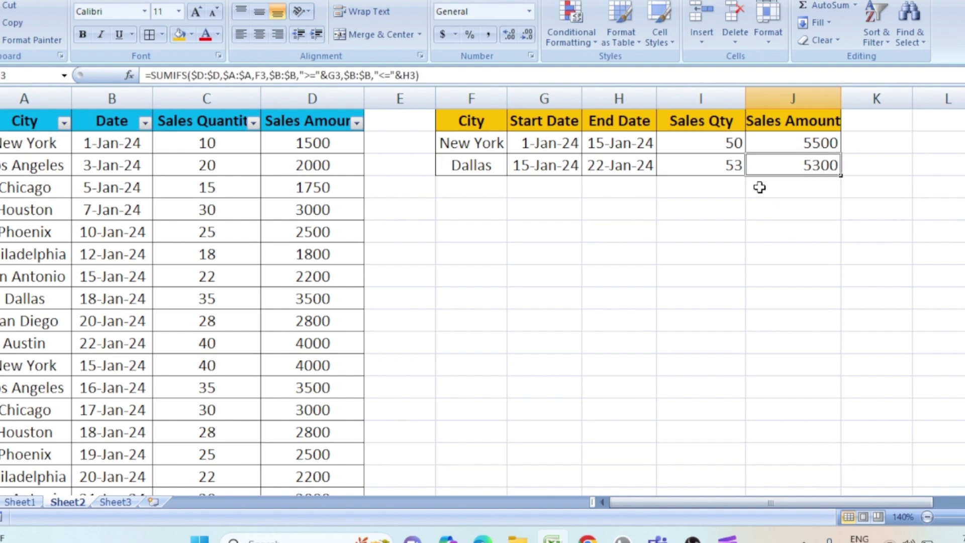
key("ctrl+z")
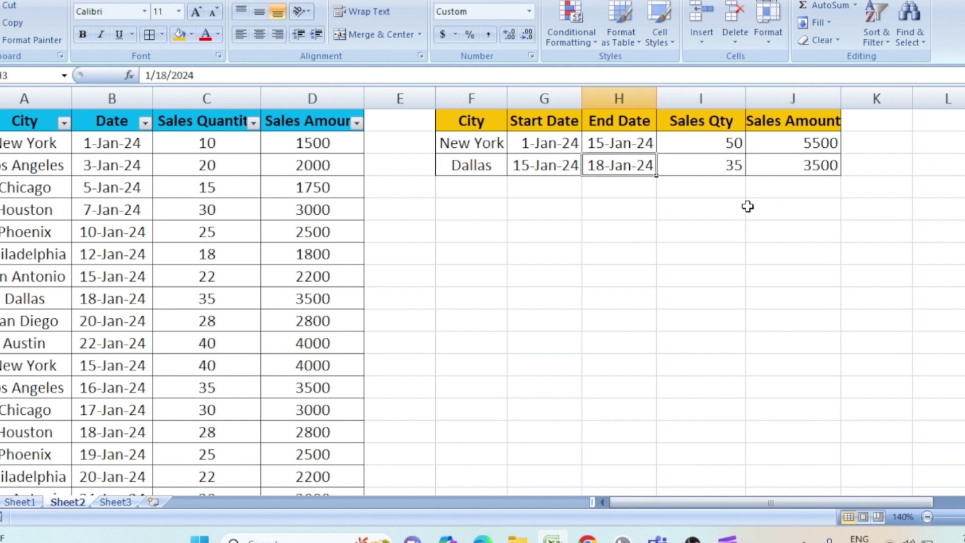